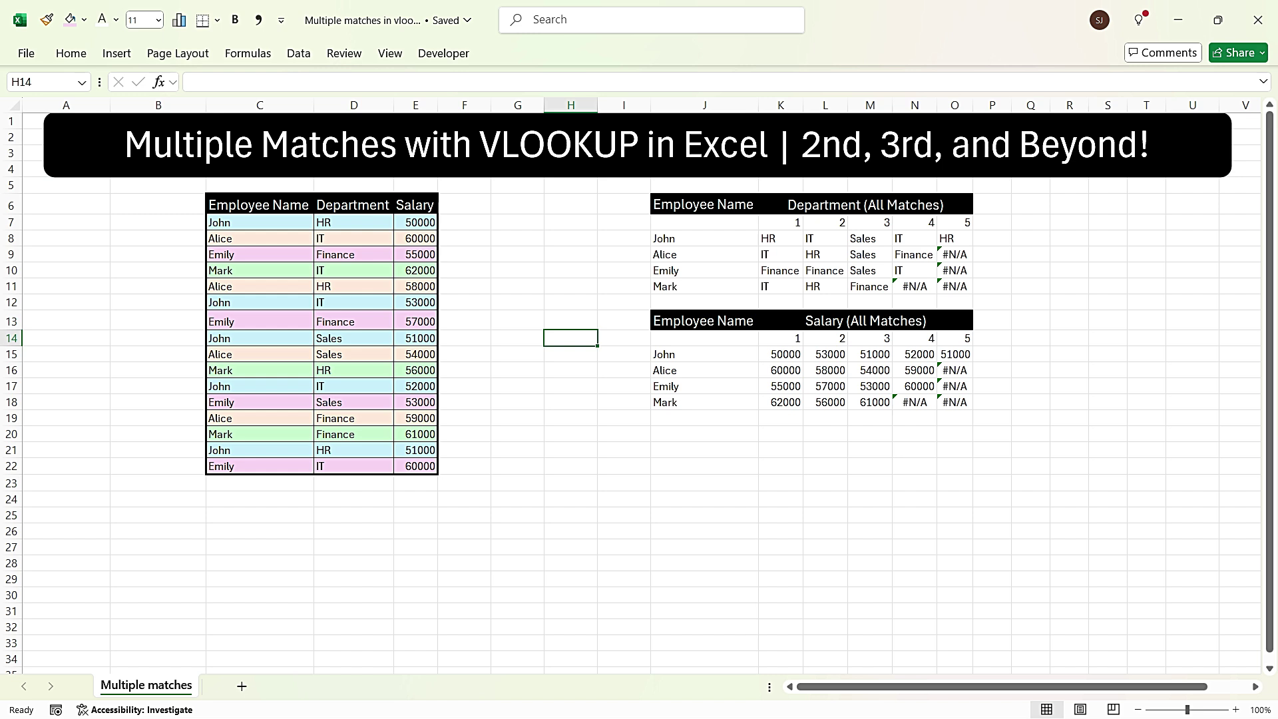
left_click(259, 223)
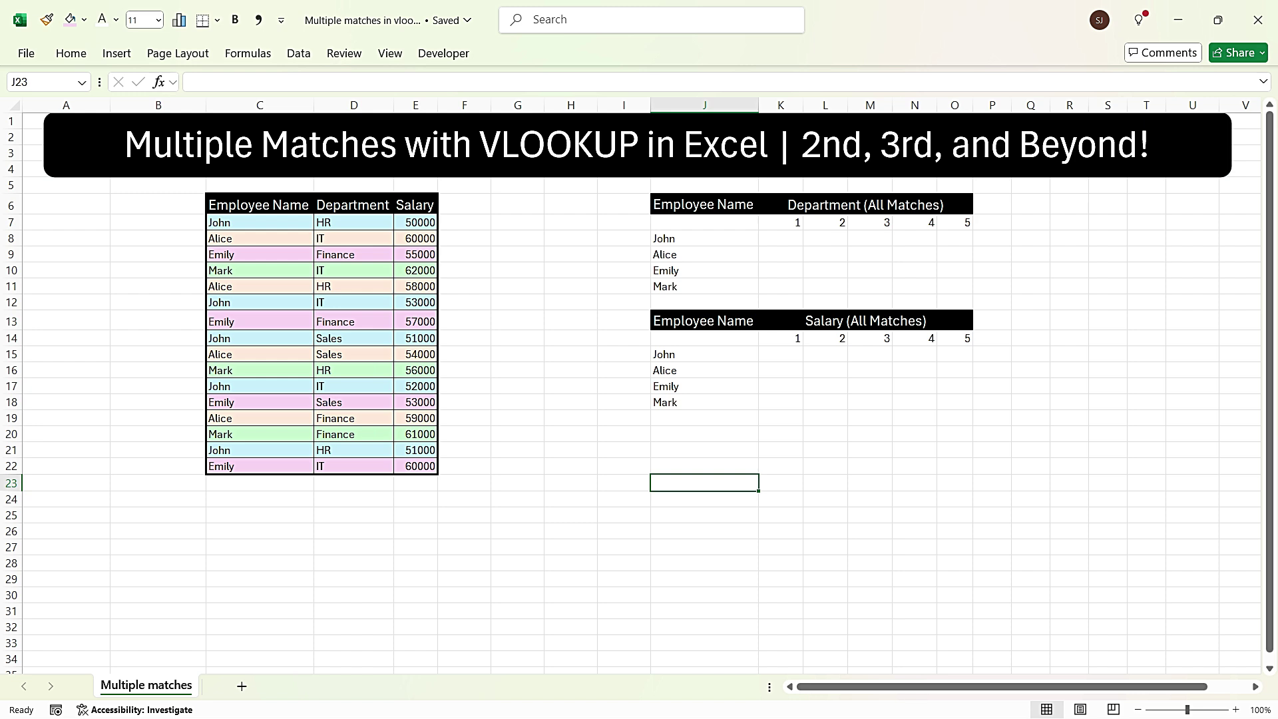
left_click(157, 223)
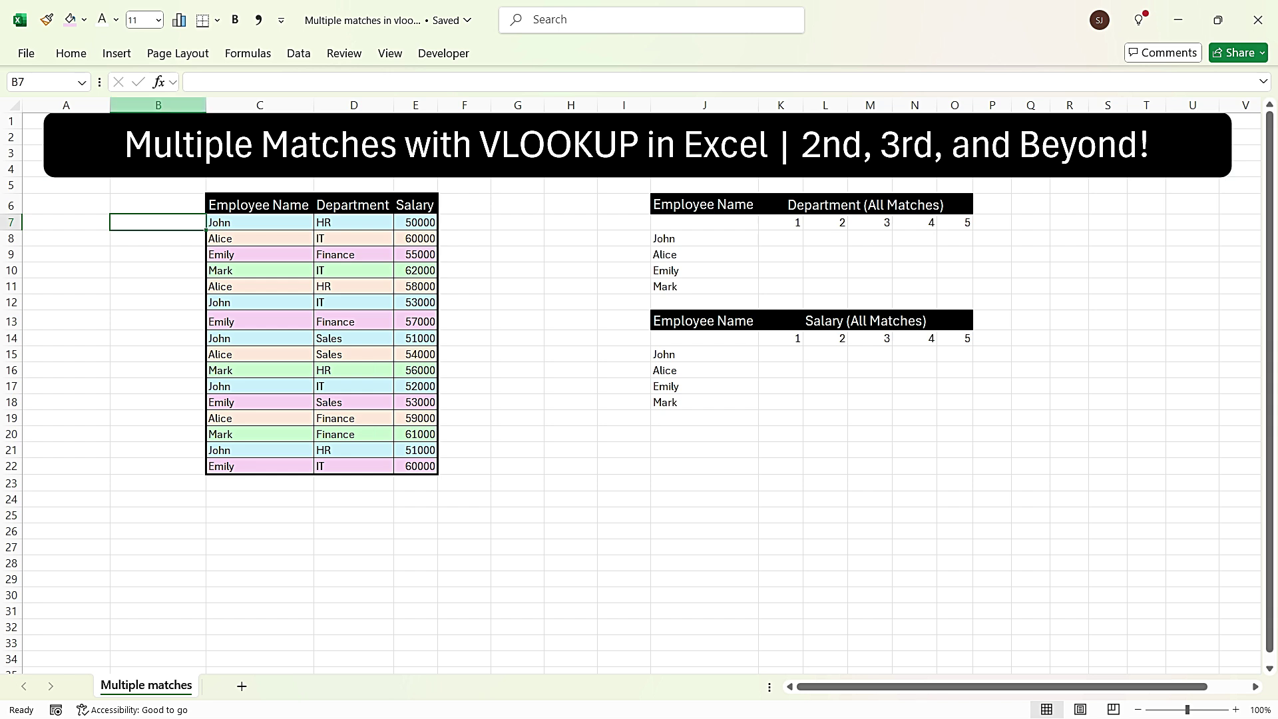
left_click(139, 104)
right_click(140, 106)
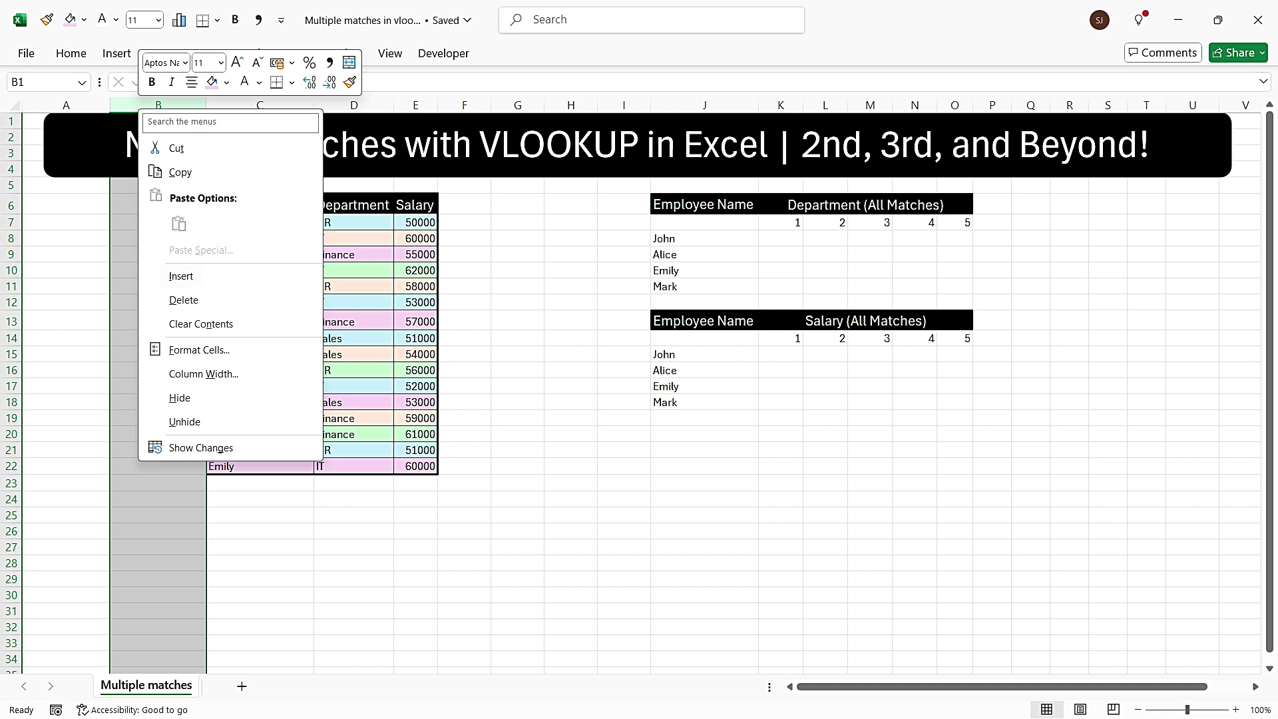
key("Escape")
Start a COUNTIFS formula in A7 with the expanding criteria range $C$7:C7.
left_click(66, 223)
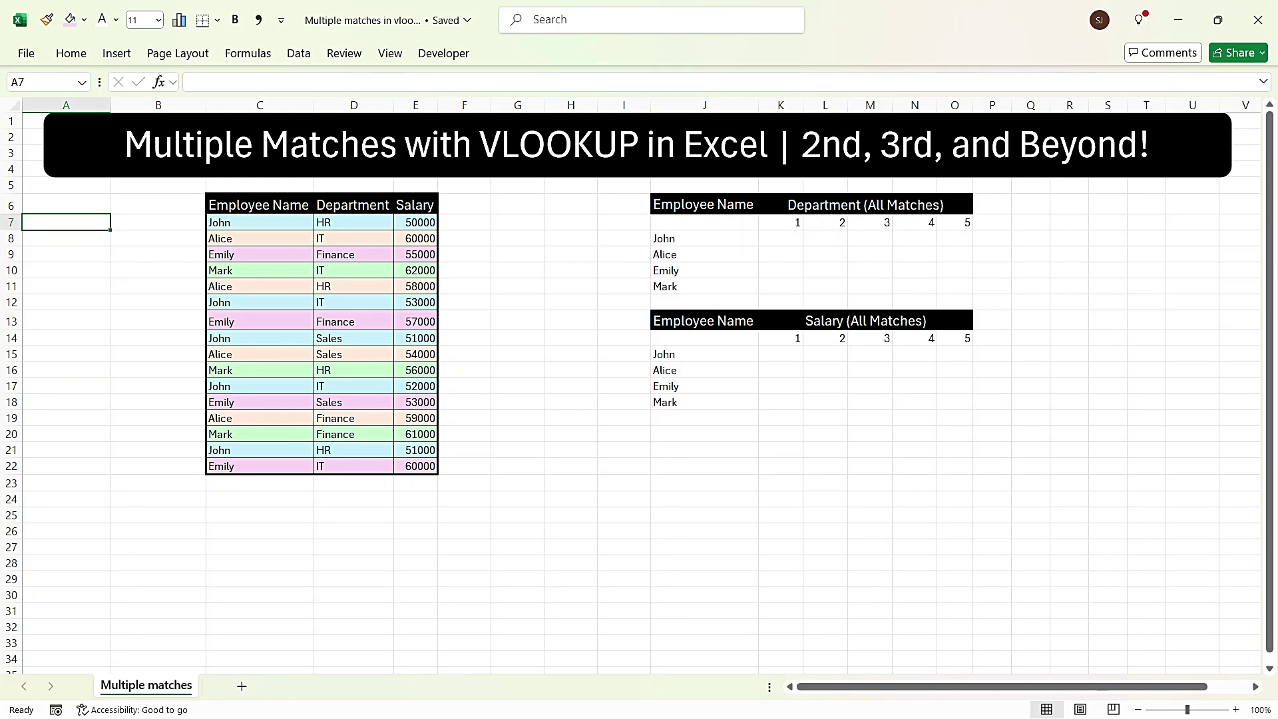
type("=")
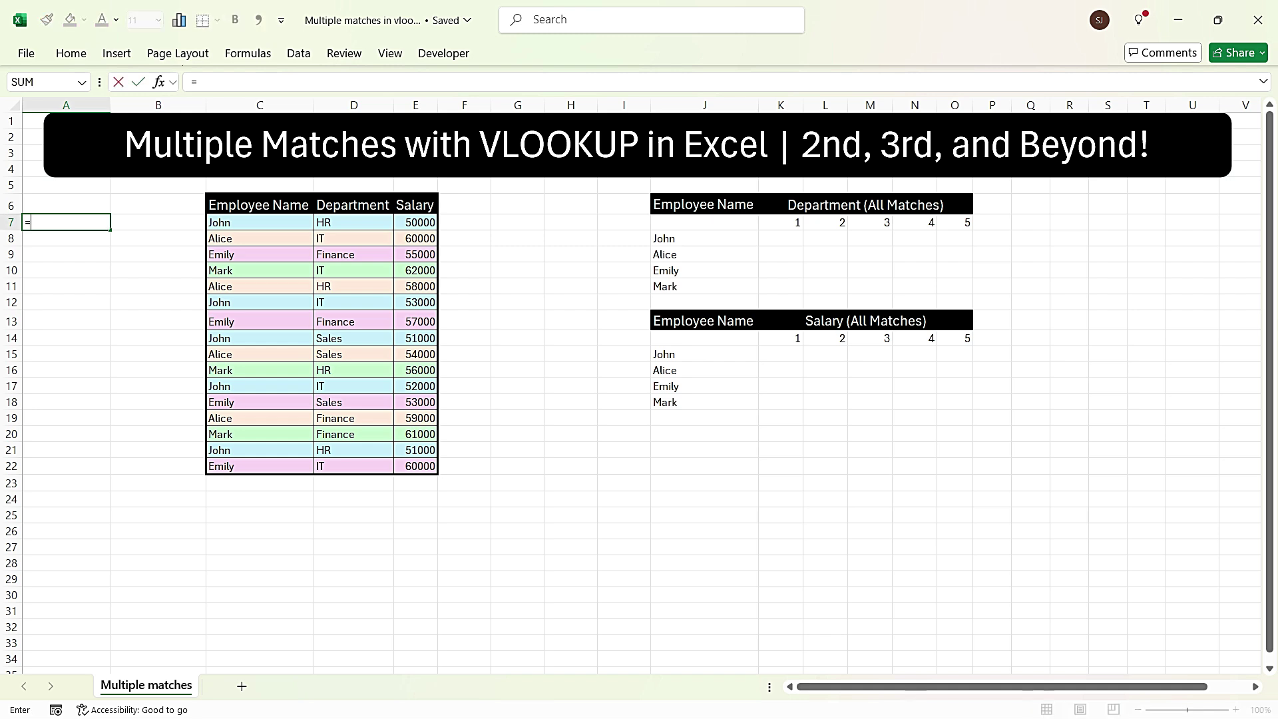
type("countifs")
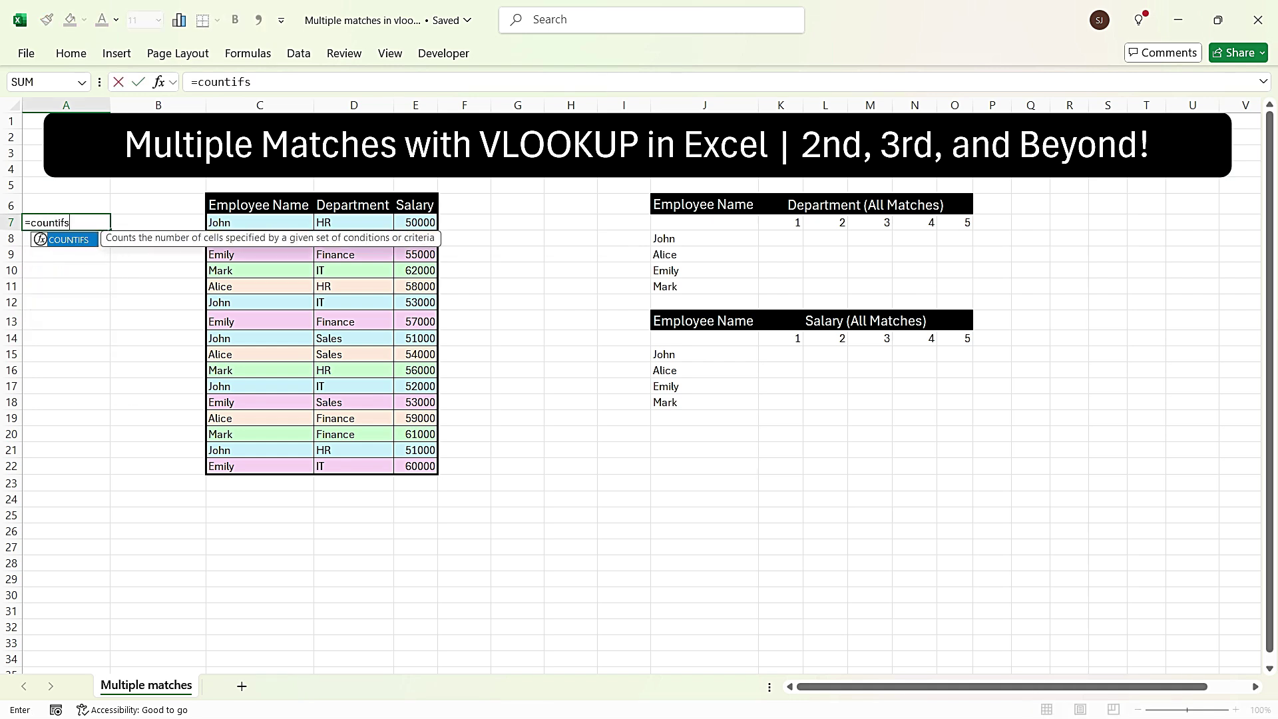
key("Tab")
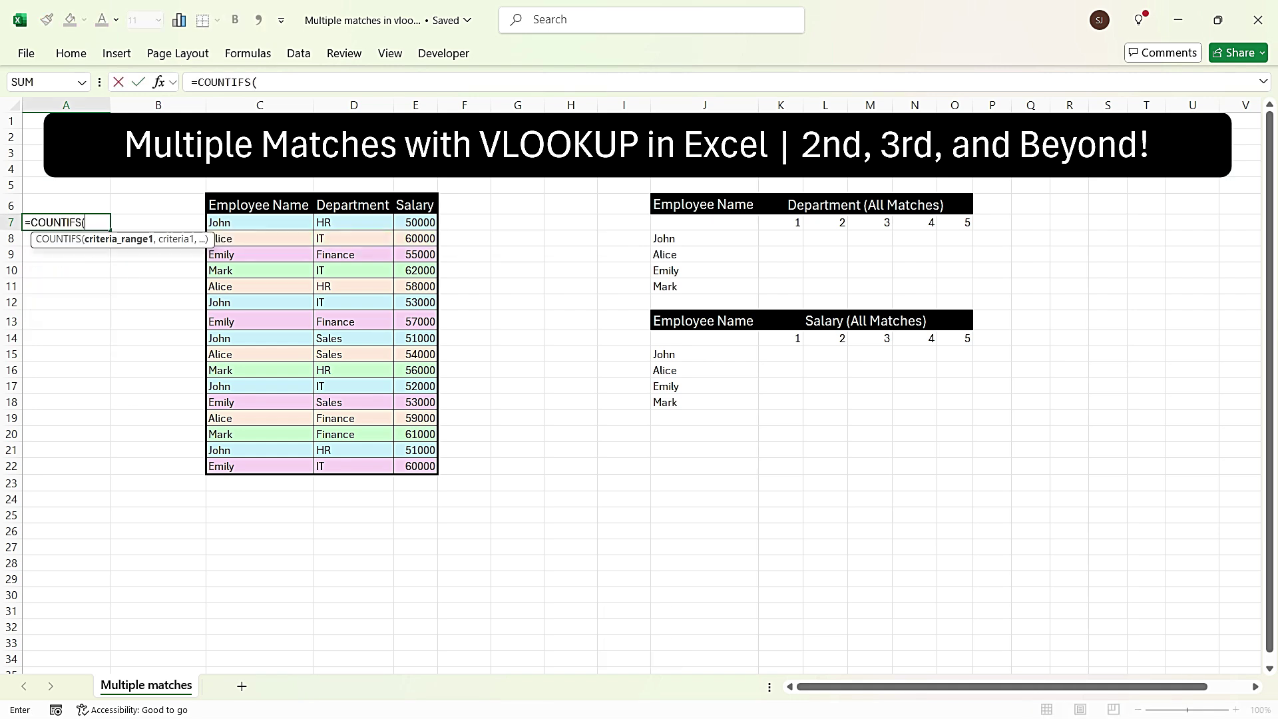
left_click(261, 223)
key("F8")
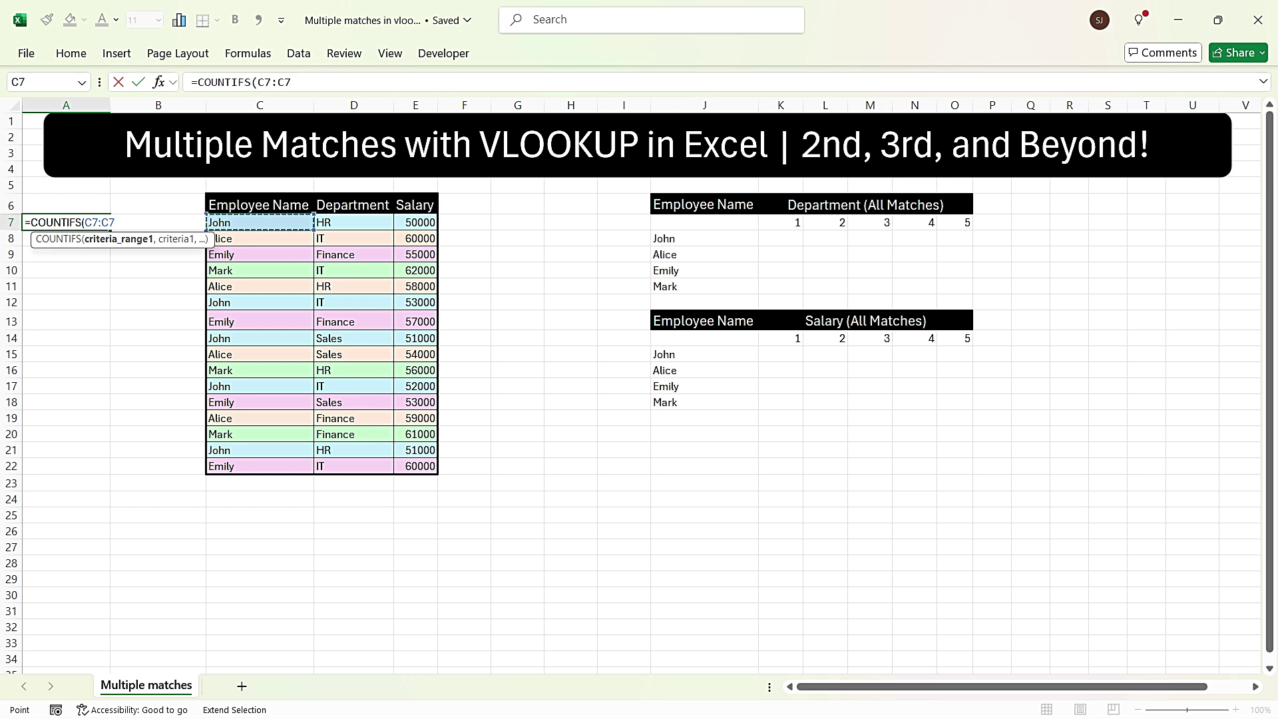
left_click_drag(115, 223, 92, 223)
key("F4")
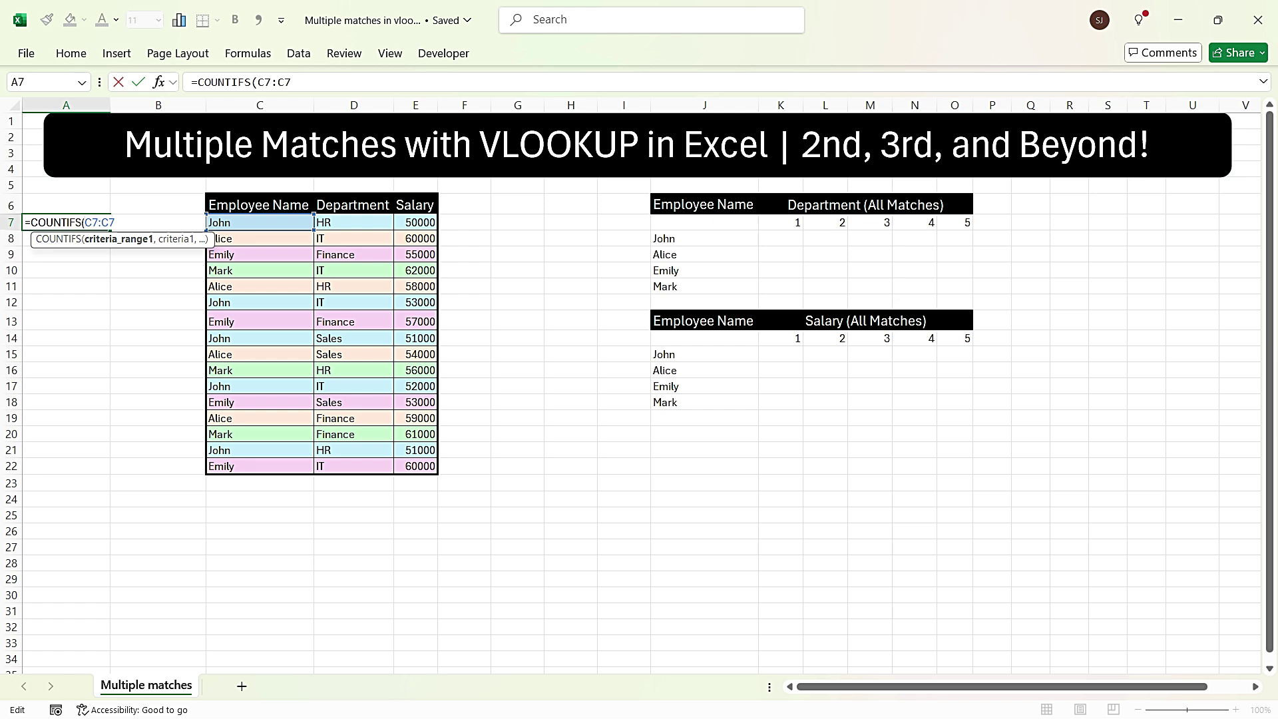
key("F4")
type(",")
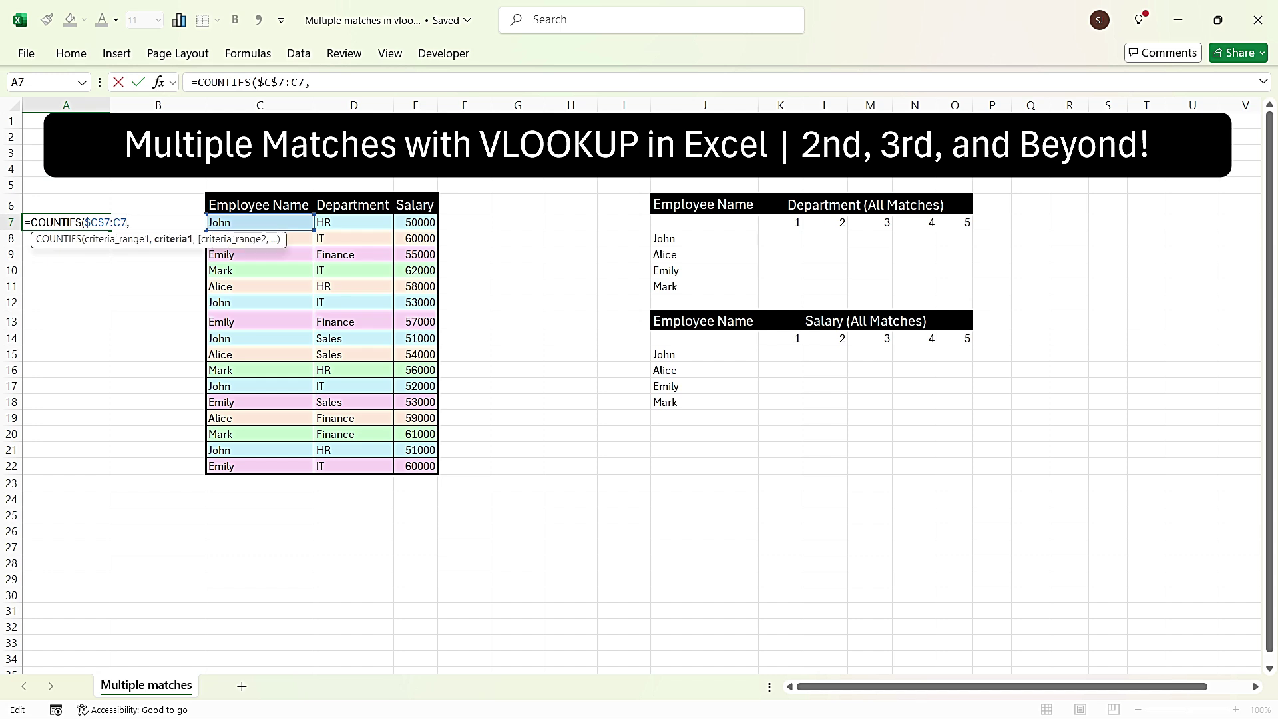
Complete the COUNTIFS formula in A7 with C7 as its criterion and fill it down to A22.
left_click(259, 223)
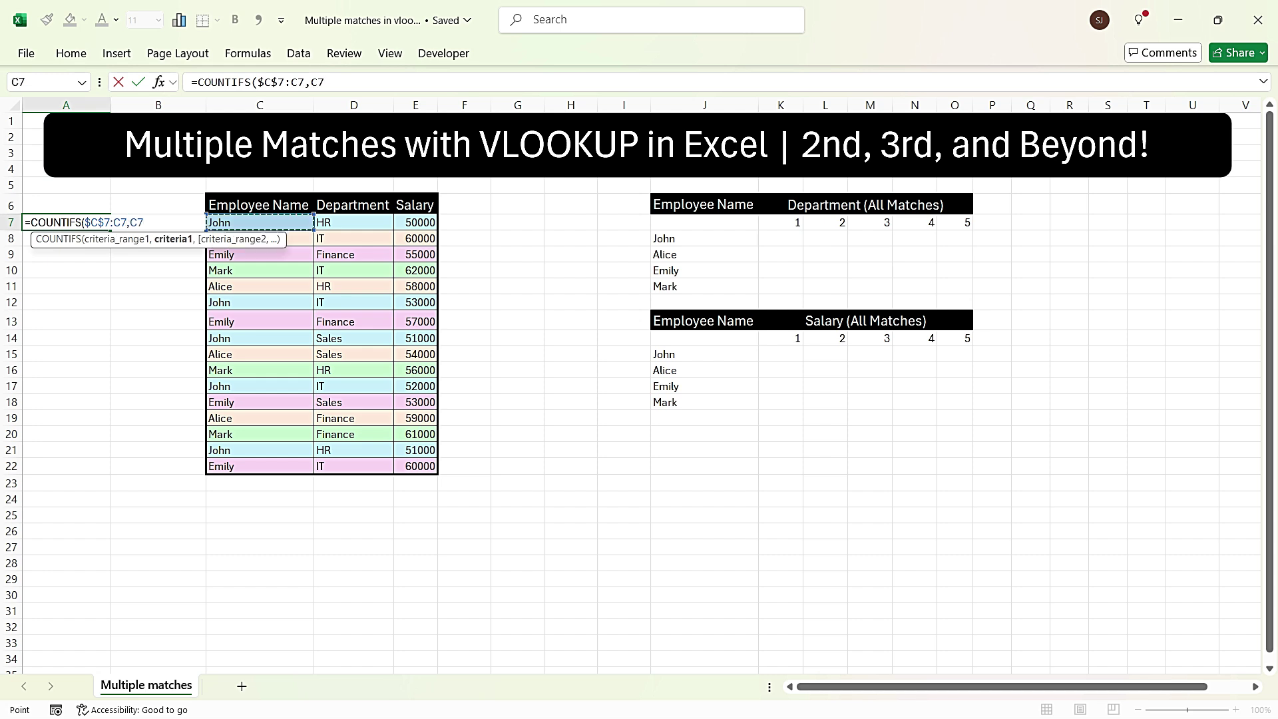
type(")")
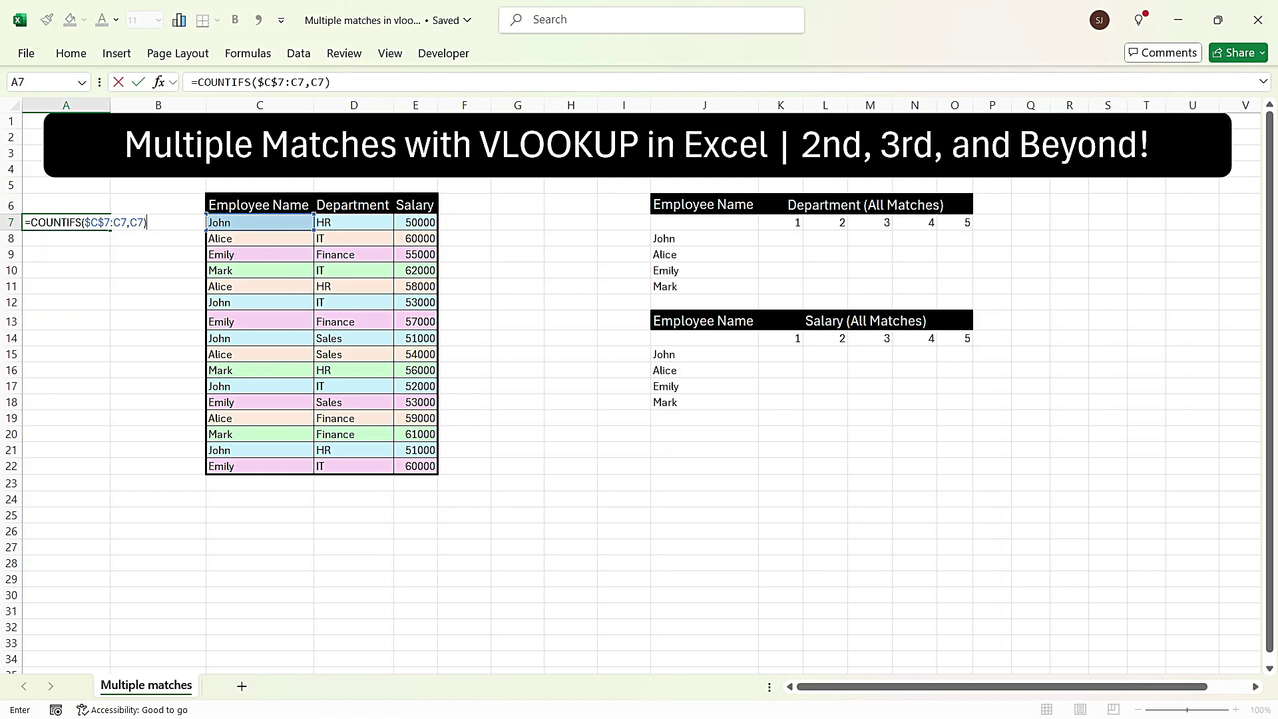
key("ctrl+Return")
left_click_drag(110, 229, 110, 471)
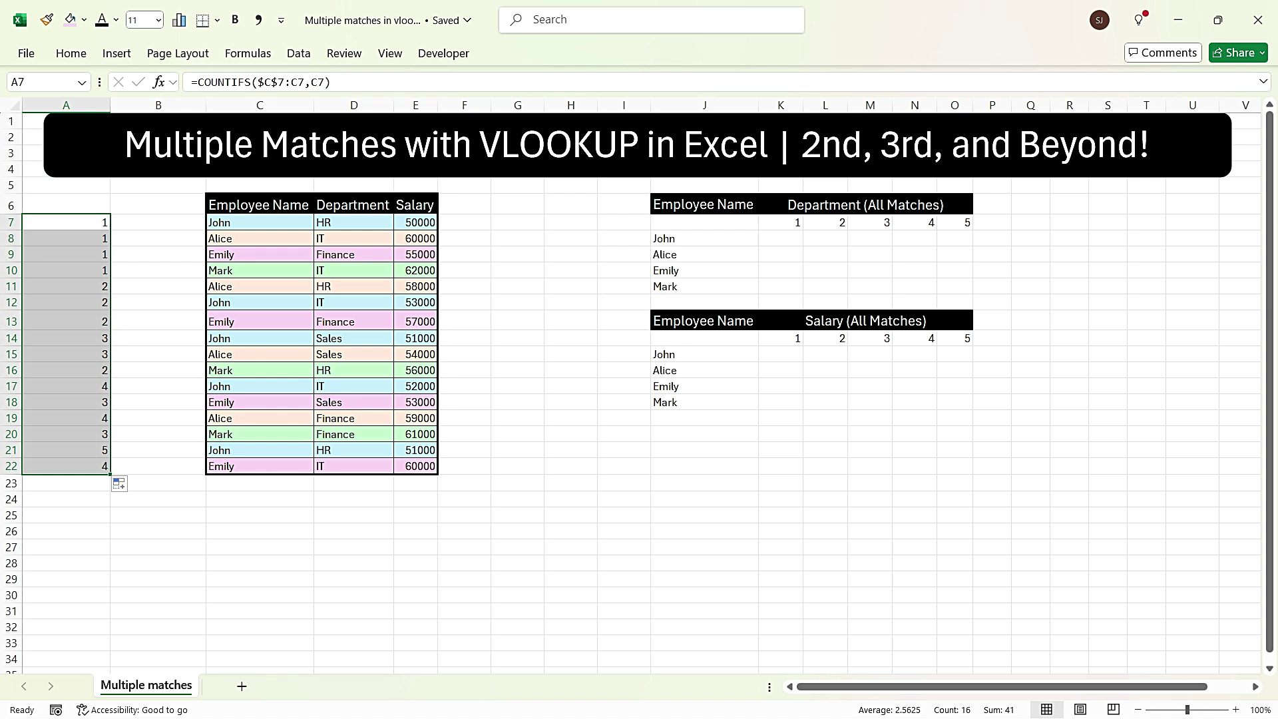
Examine the running-count formulas in column A beside the repeated blue and pink employee rows.
left_click(66, 223)
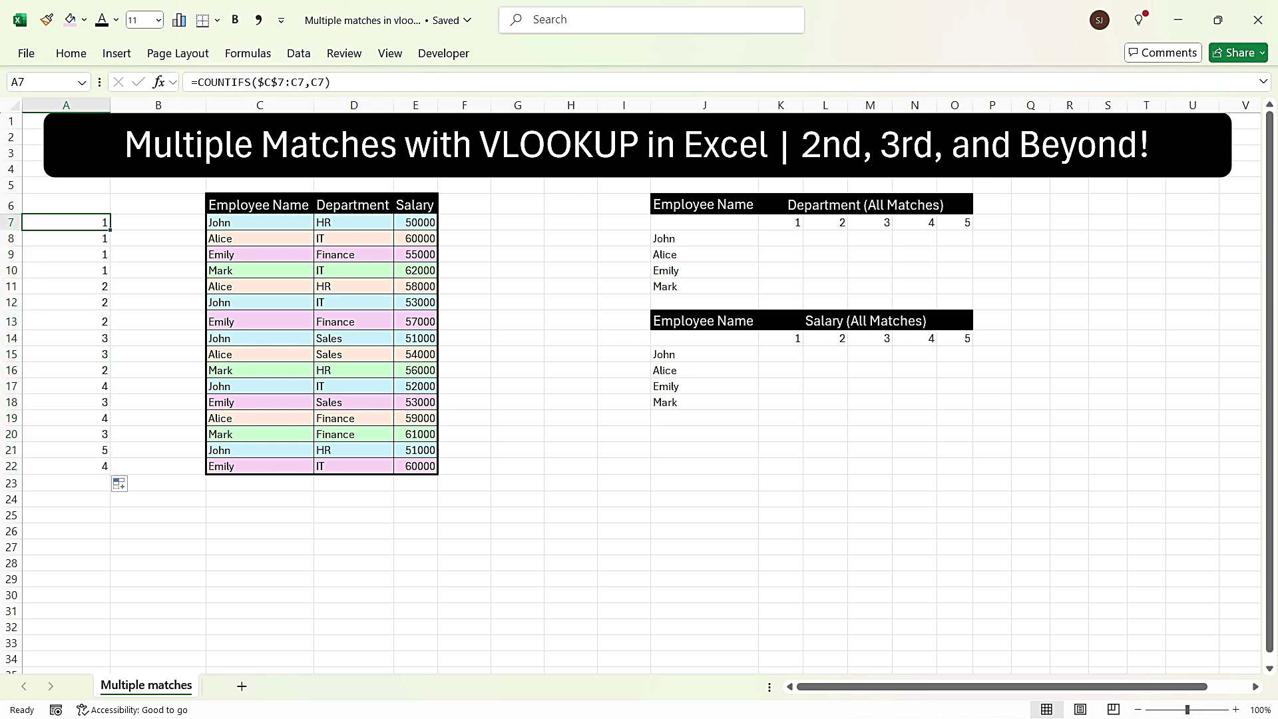
left_click(66, 303)
left_click(66, 339)
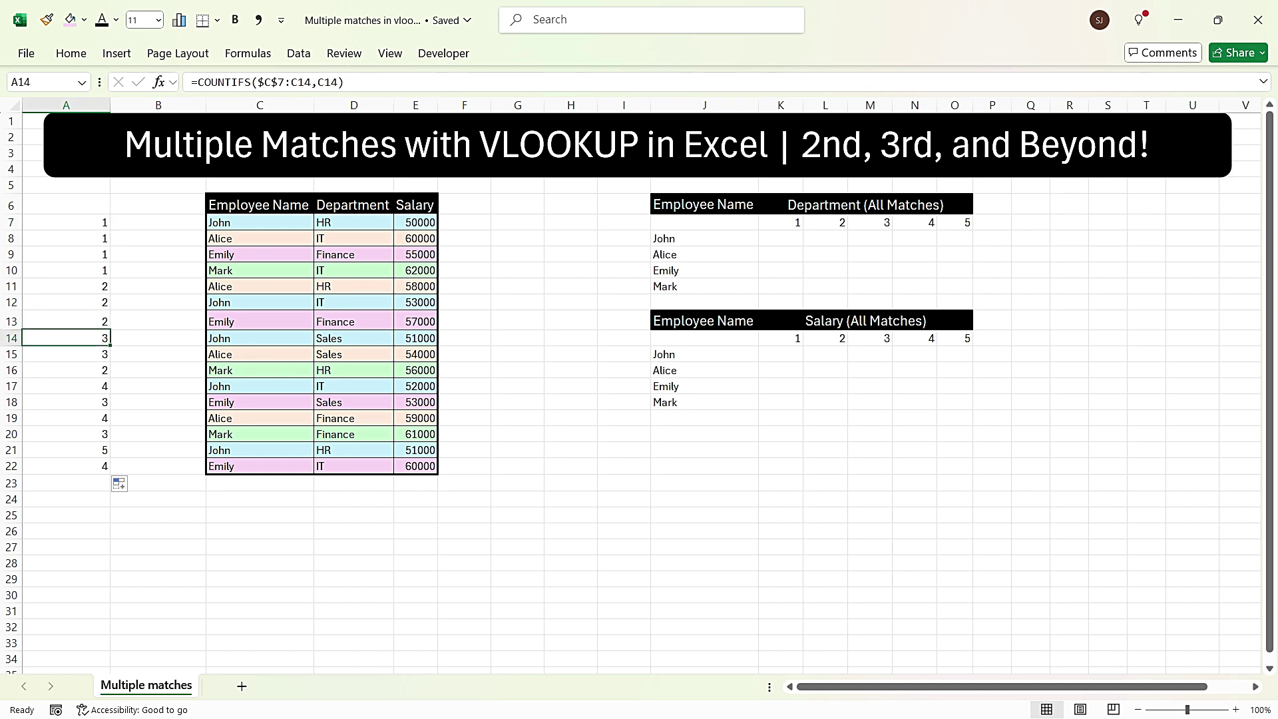
left_click(66, 387)
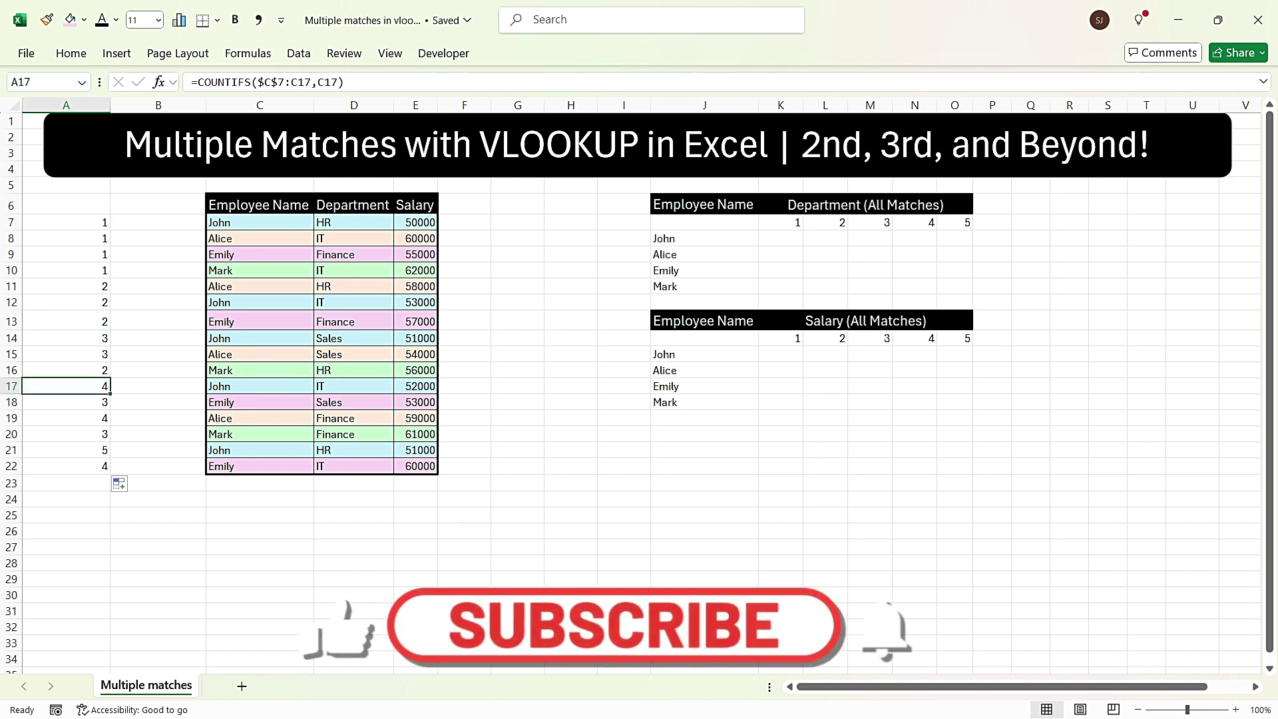
left_click(66, 450)
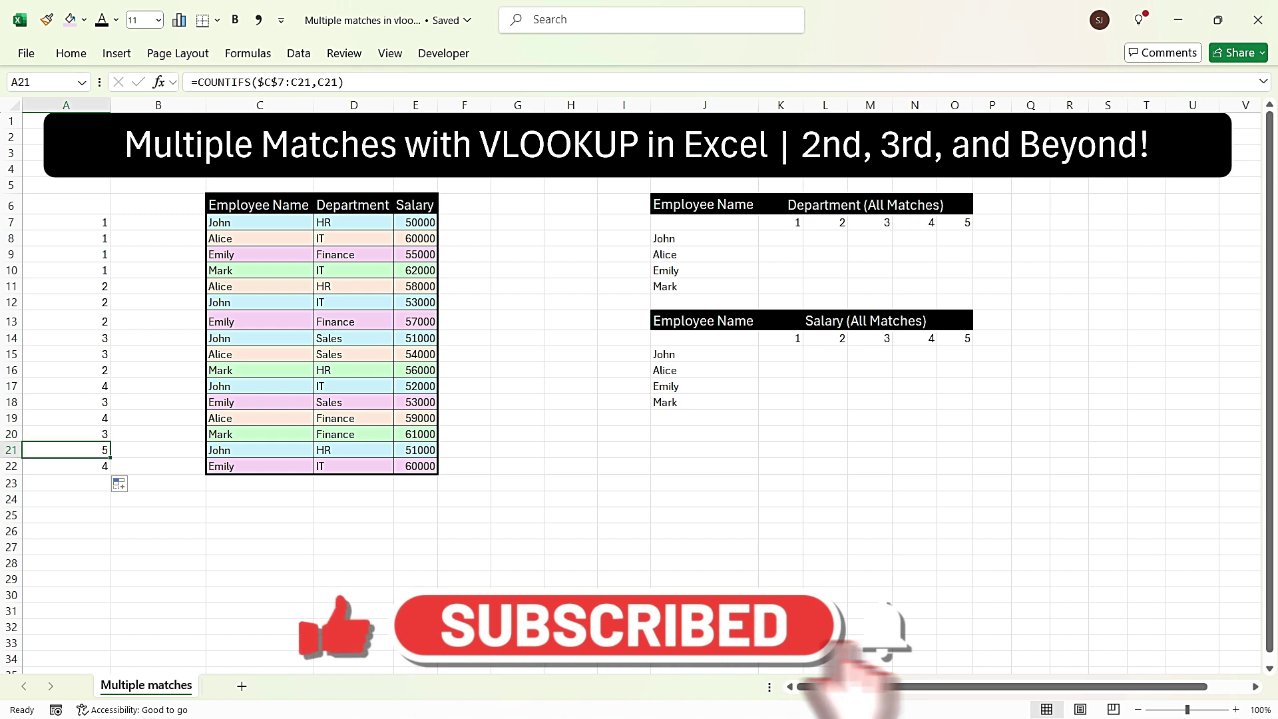
left_click(67, 254)
left_click(67, 322)
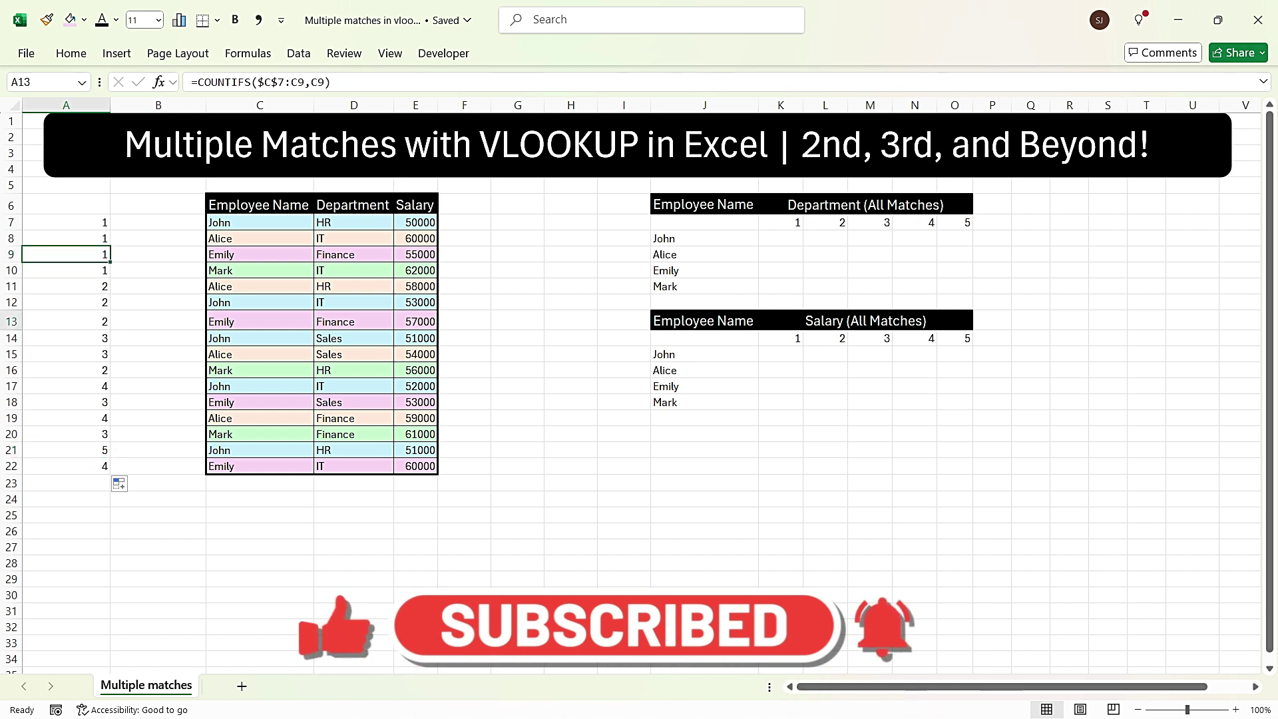
left_click(67, 402)
left_click(66, 466)
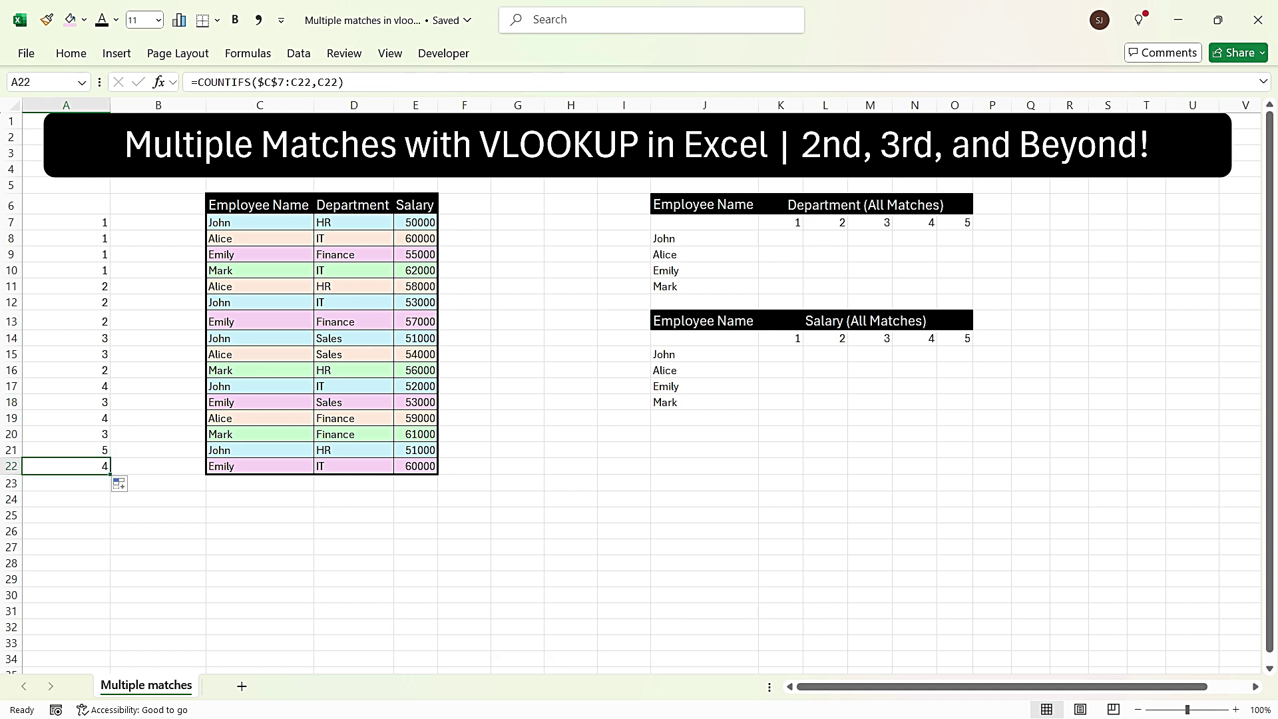
Build unique lookup keys in column B by entering =C7&A7 in B7 and filling it down to B22.
left_click(157, 223)
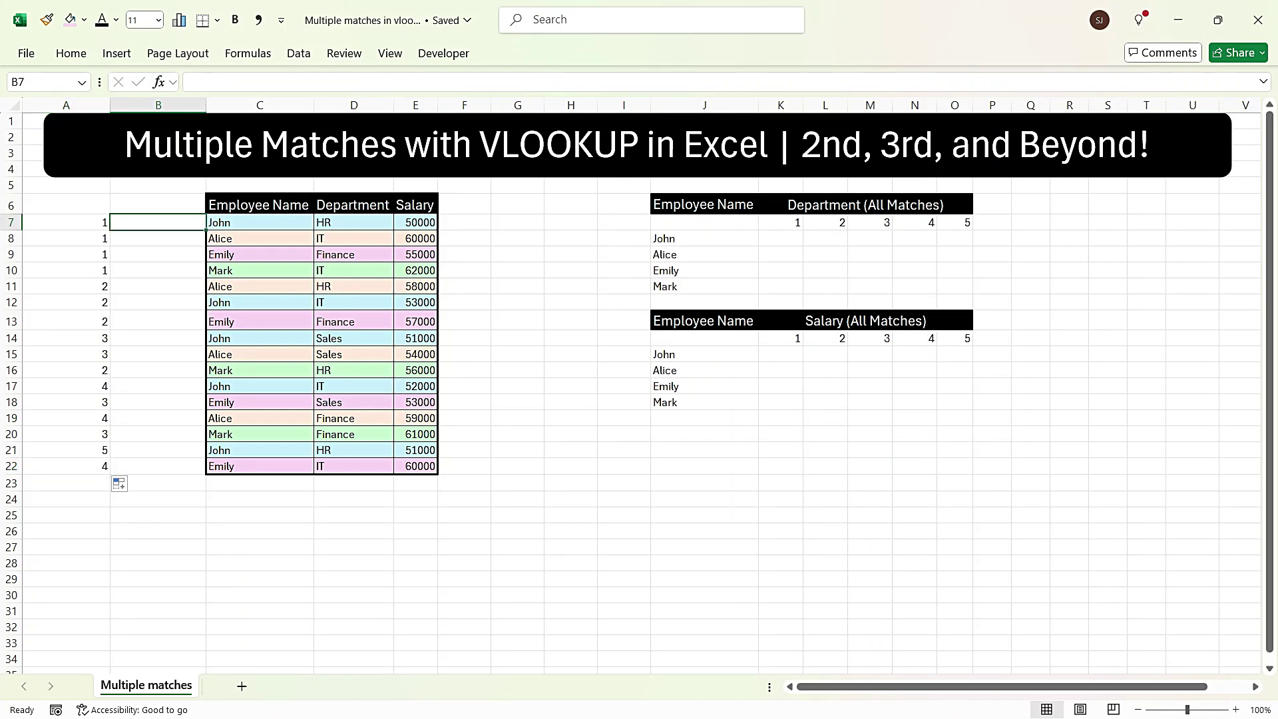
type("=")
key("Right")
type("&")
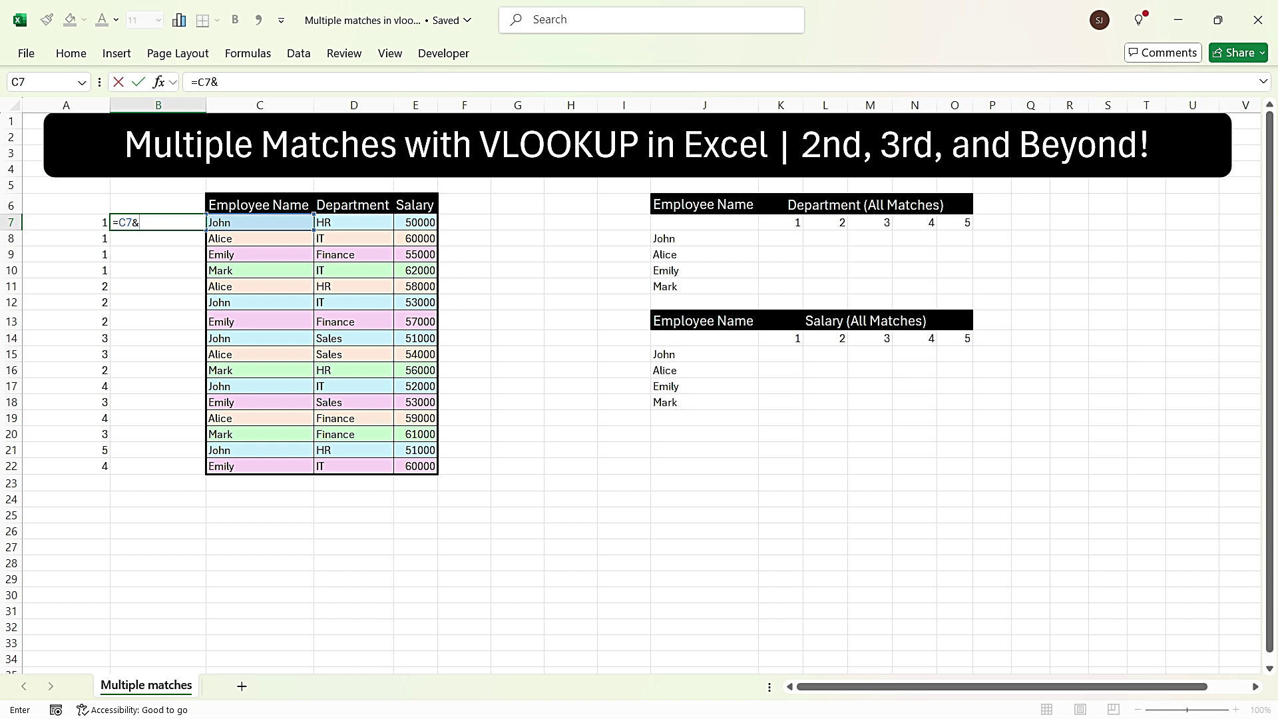
key("Left")
key("Return")
key("Up")
left_click_drag(205, 231, 206, 474)
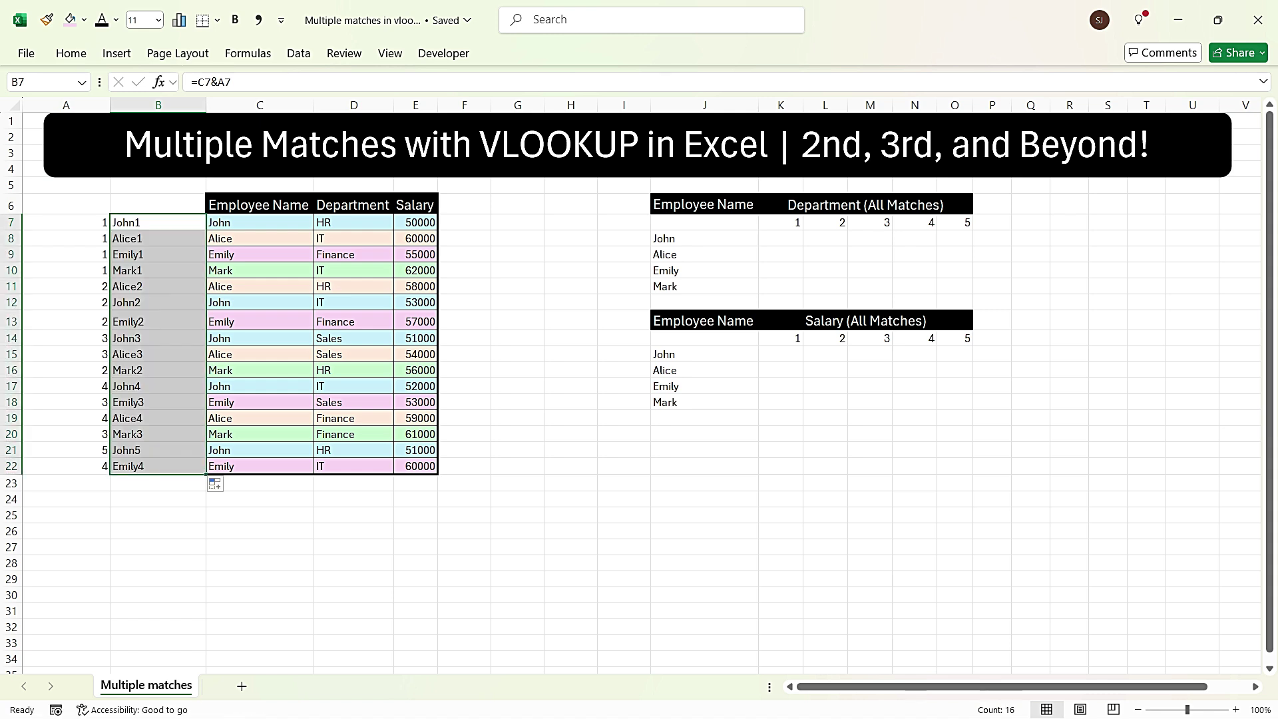
Start a VLOOKUP formula in K8 with the combined lookup value $J8&K$7.
left_click(780, 238)
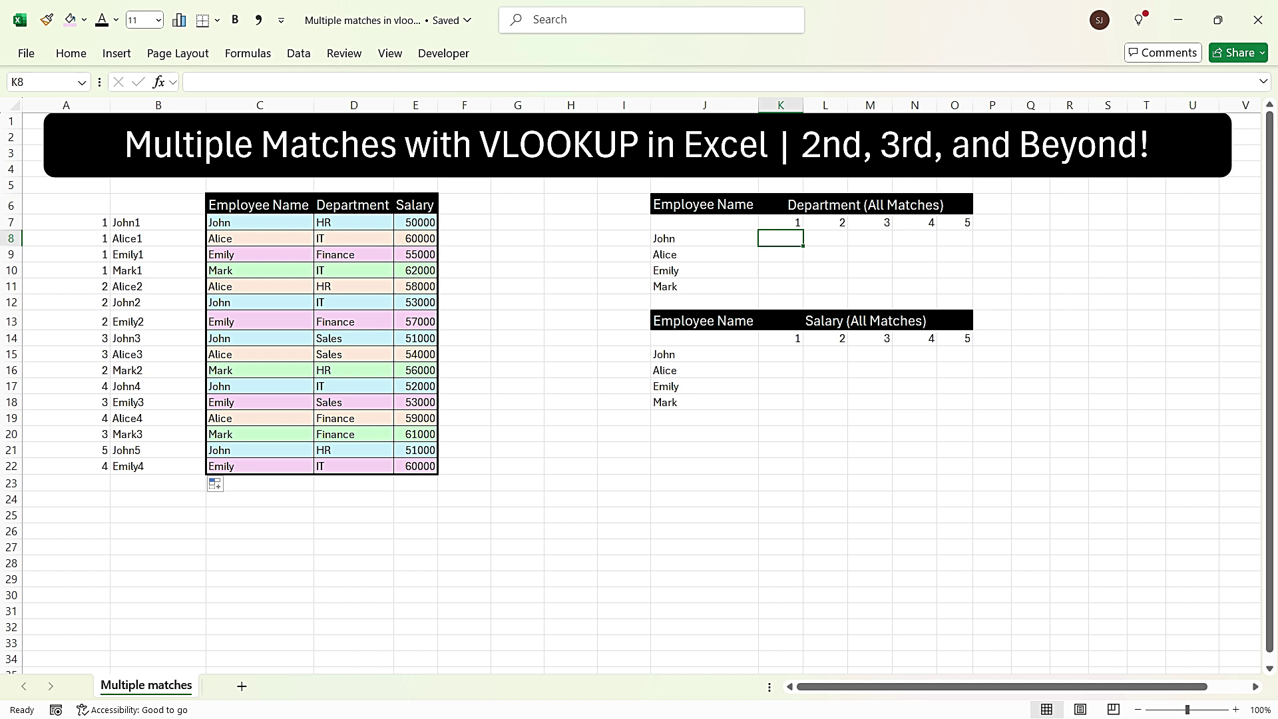
type("=vl")
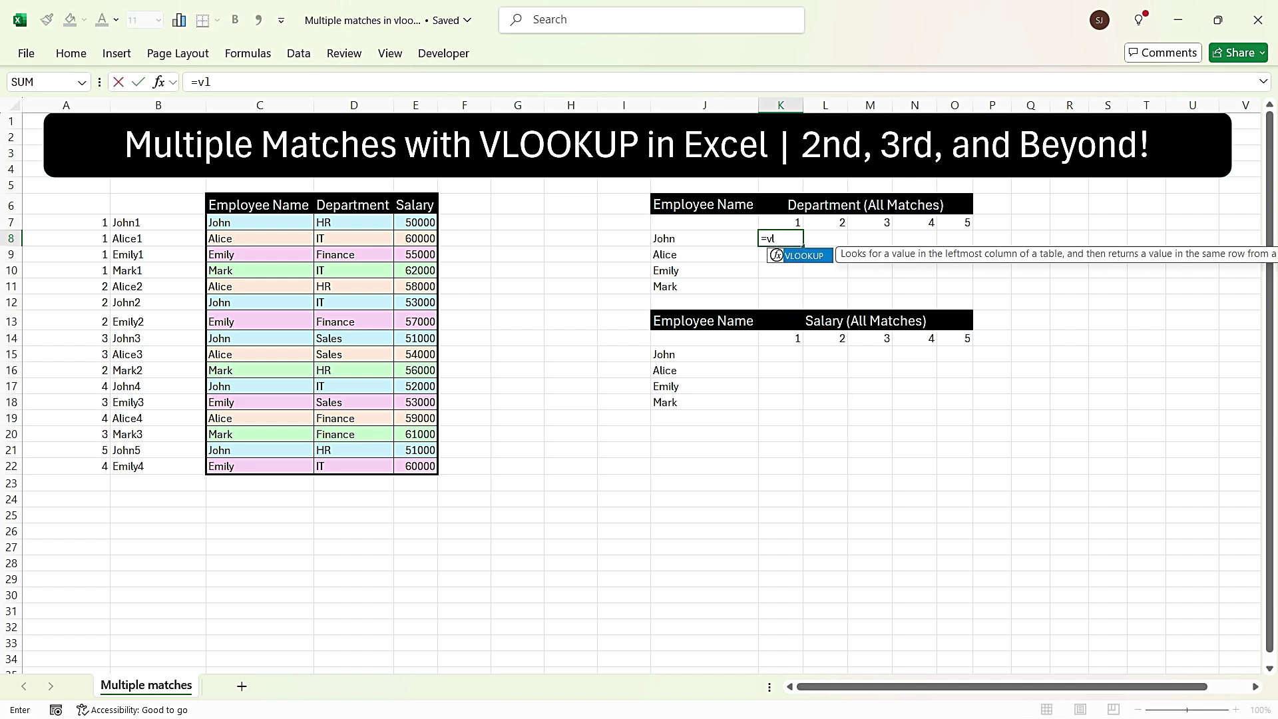
key("Tab")
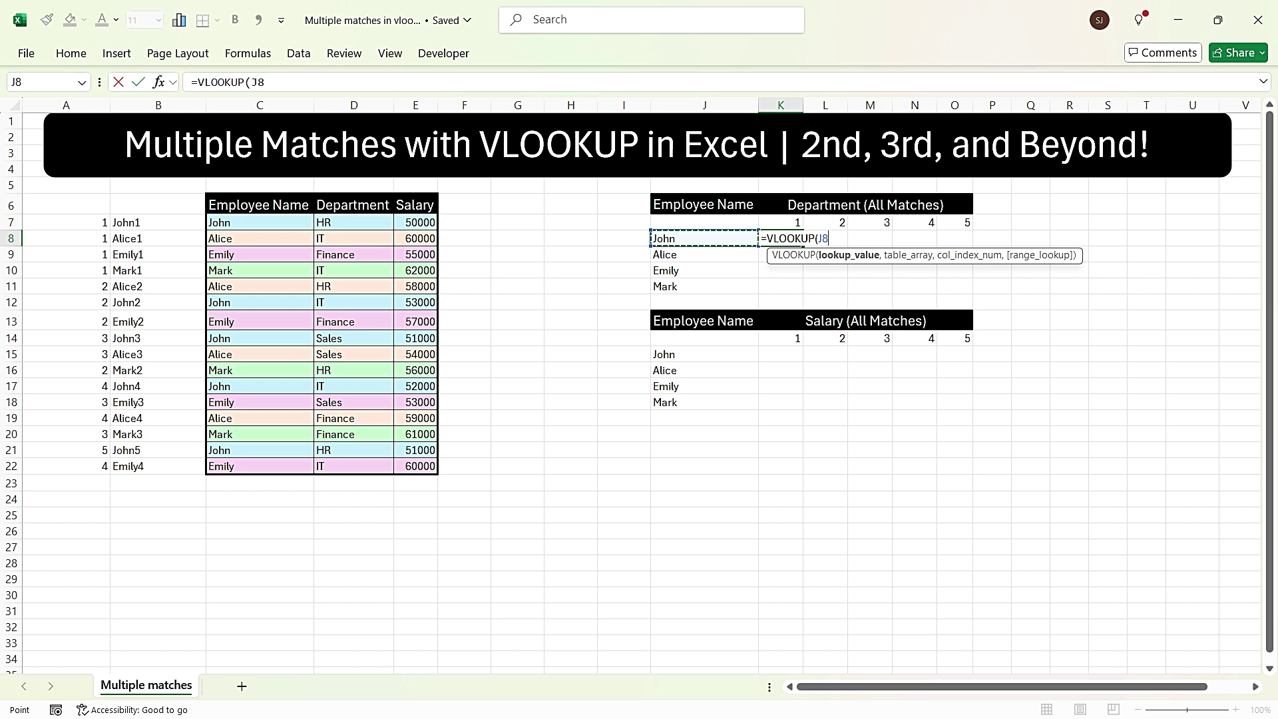
key("F4")
key("F4")
key("F4")
type("&")
key("Up")
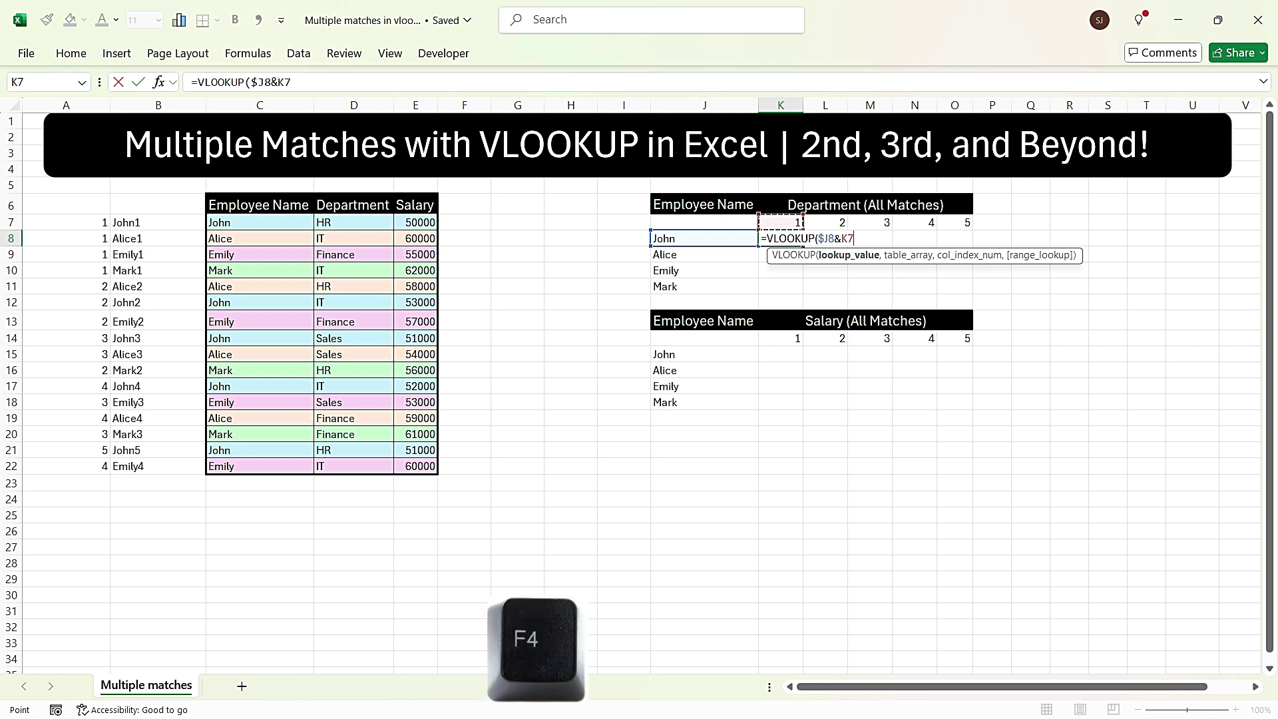
key("F4")
key("F4")
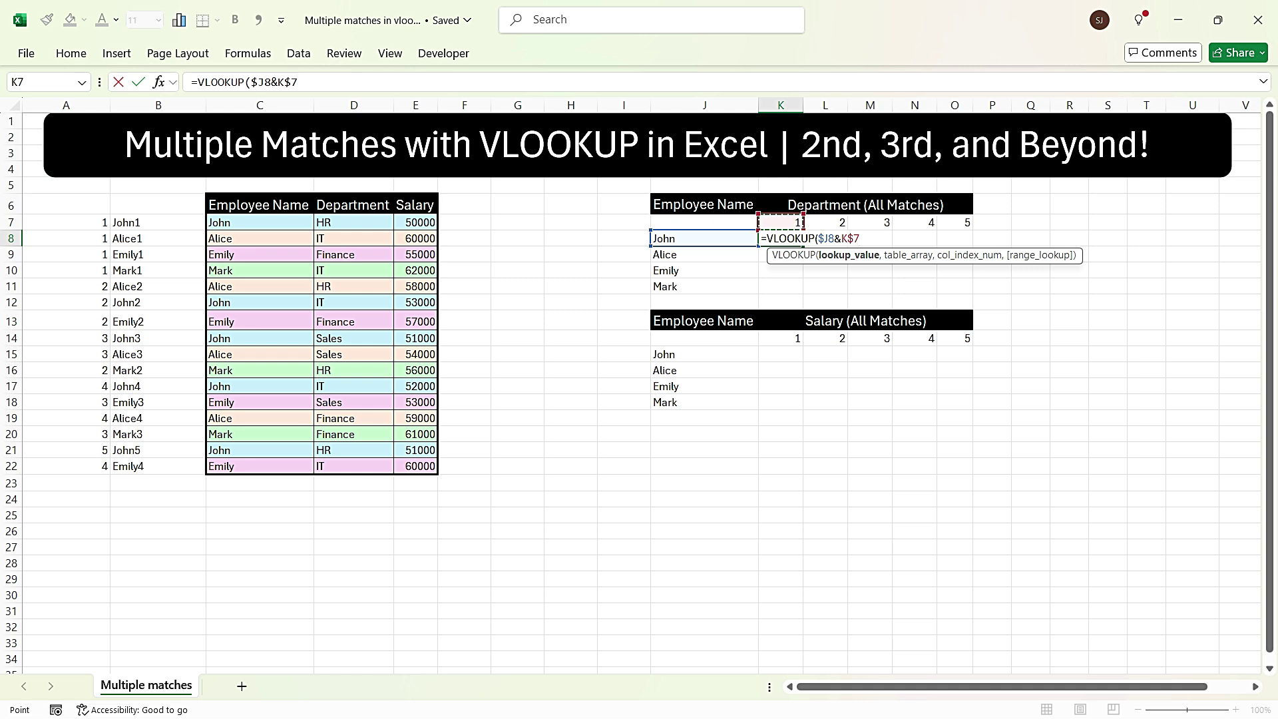
Complete the VLOOKUP in K8 with table array $B$6:$E$22, column index 3 and range lookup 0.
type(",")
left_click_drag(159, 200, 426, 466)
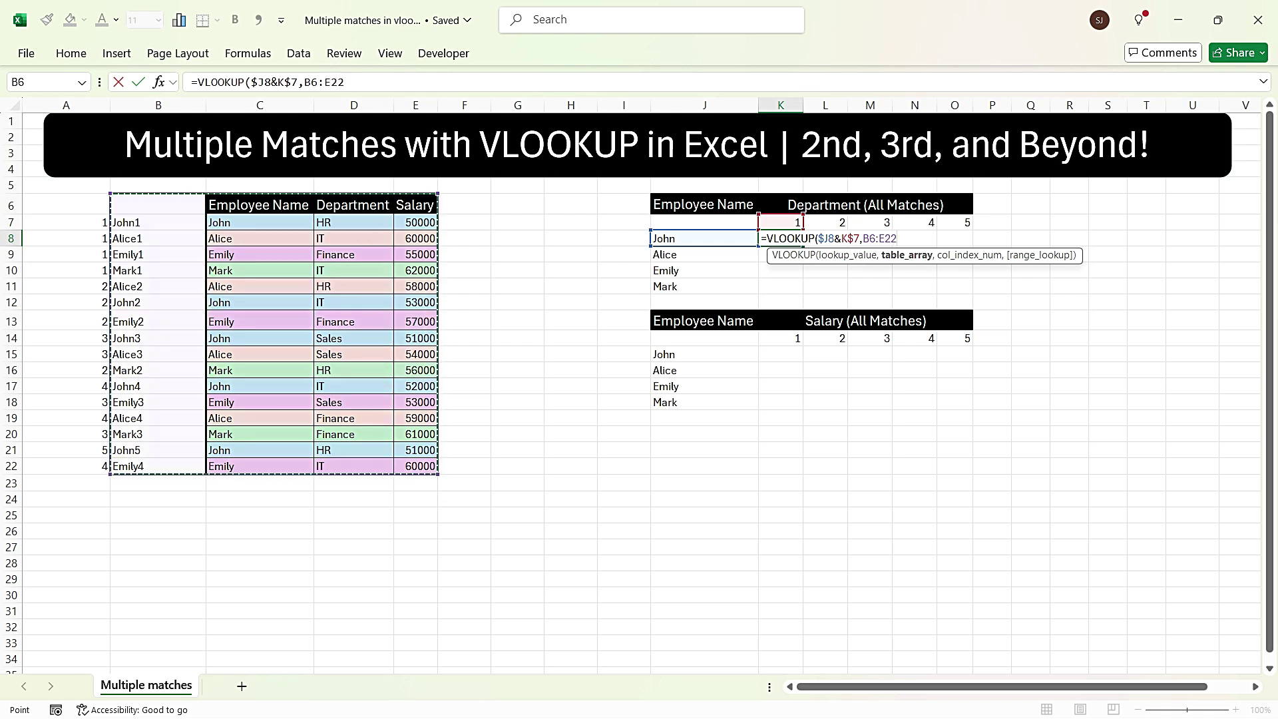
key("F4")
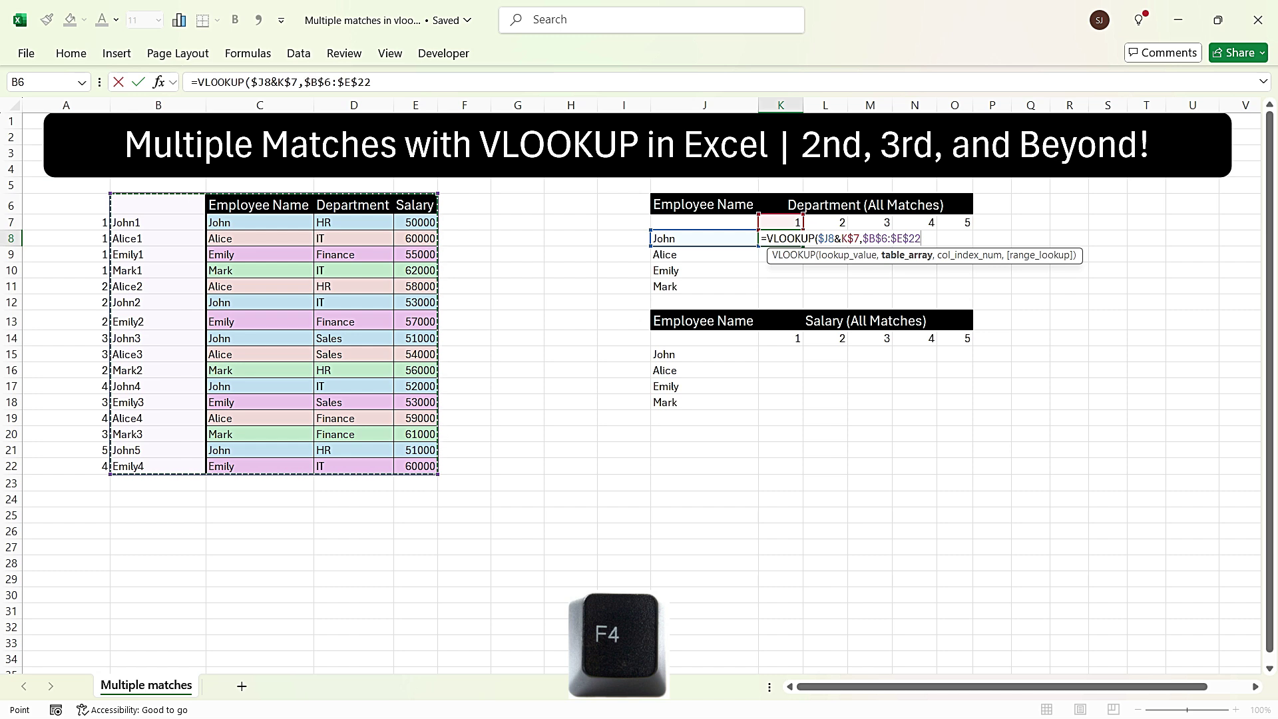
type(",")
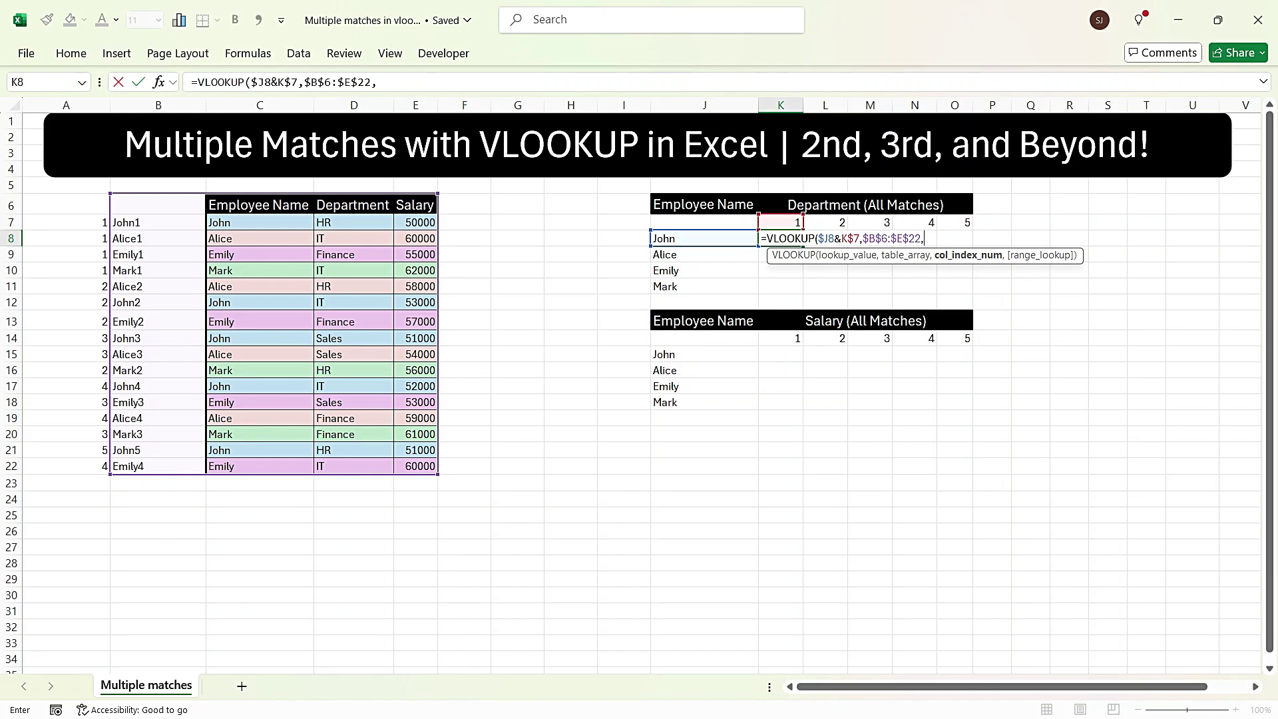
type("3,0)")
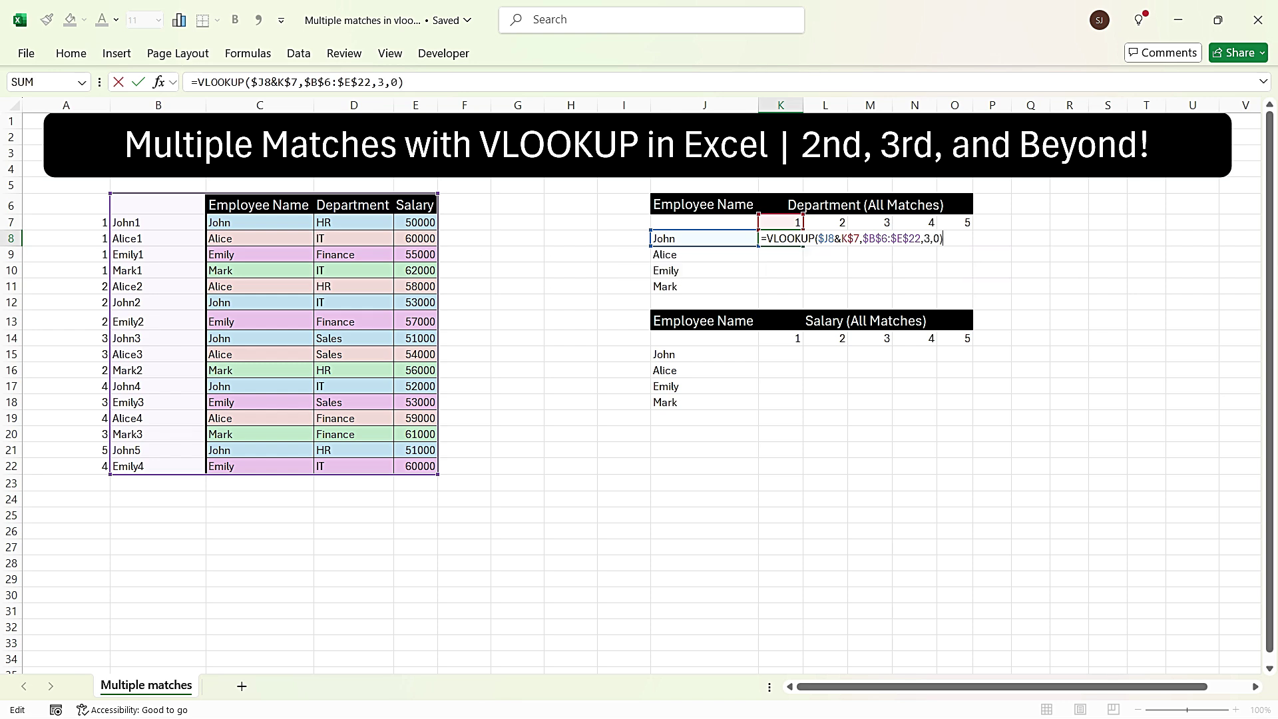
key("ctrl+Return")
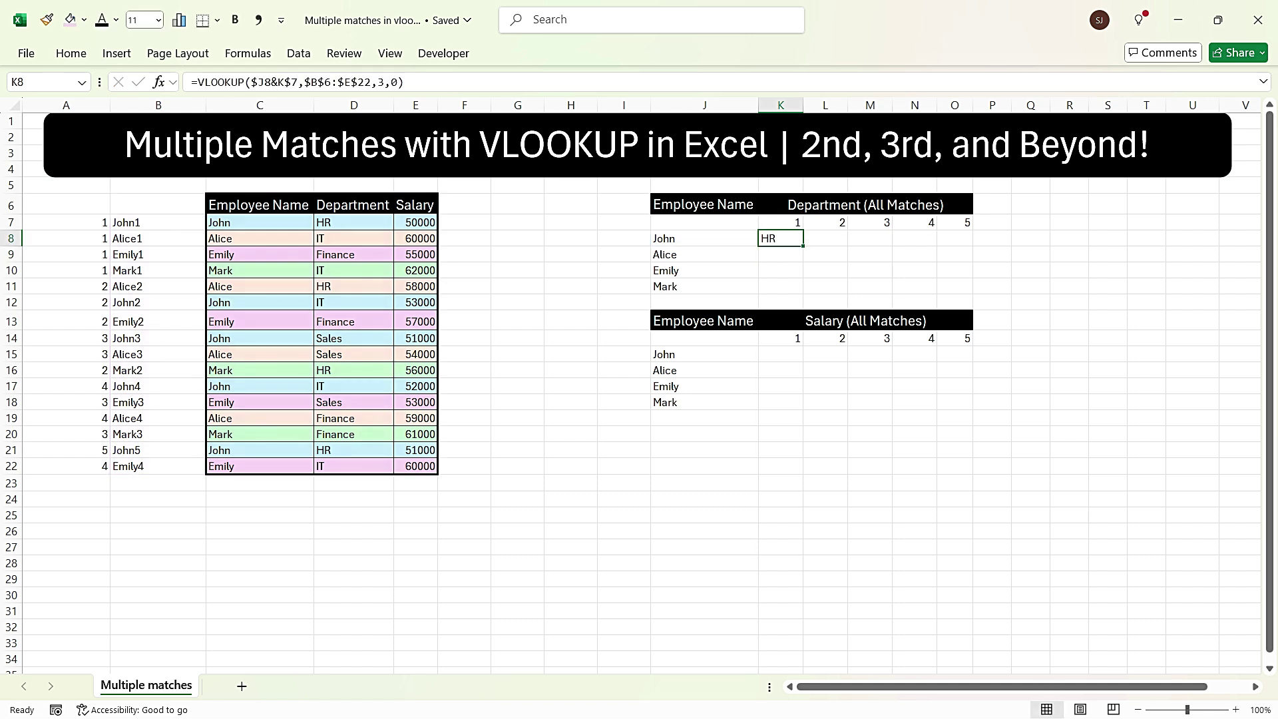
Copy the VLOOKUP formula from K8 across to O8 and down through row 11 of the Department table.
left_click_drag(804, 245, 968, 246)
left_click_drag(259, 302, 352, 303)
left_click_drag(260, 338, 353, 338)
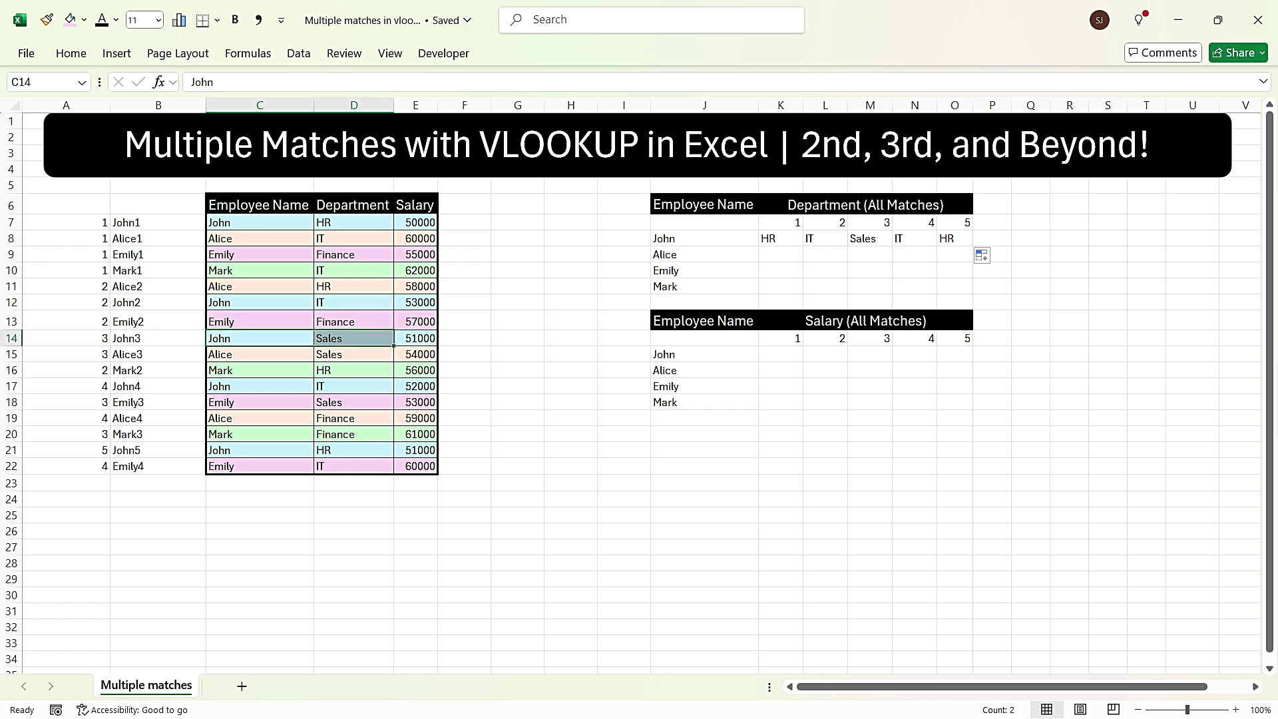
left_click(259, 386)
left_click_drag(260, 387, 352, 387)
left_click_drag(259, 449, 352, 450)
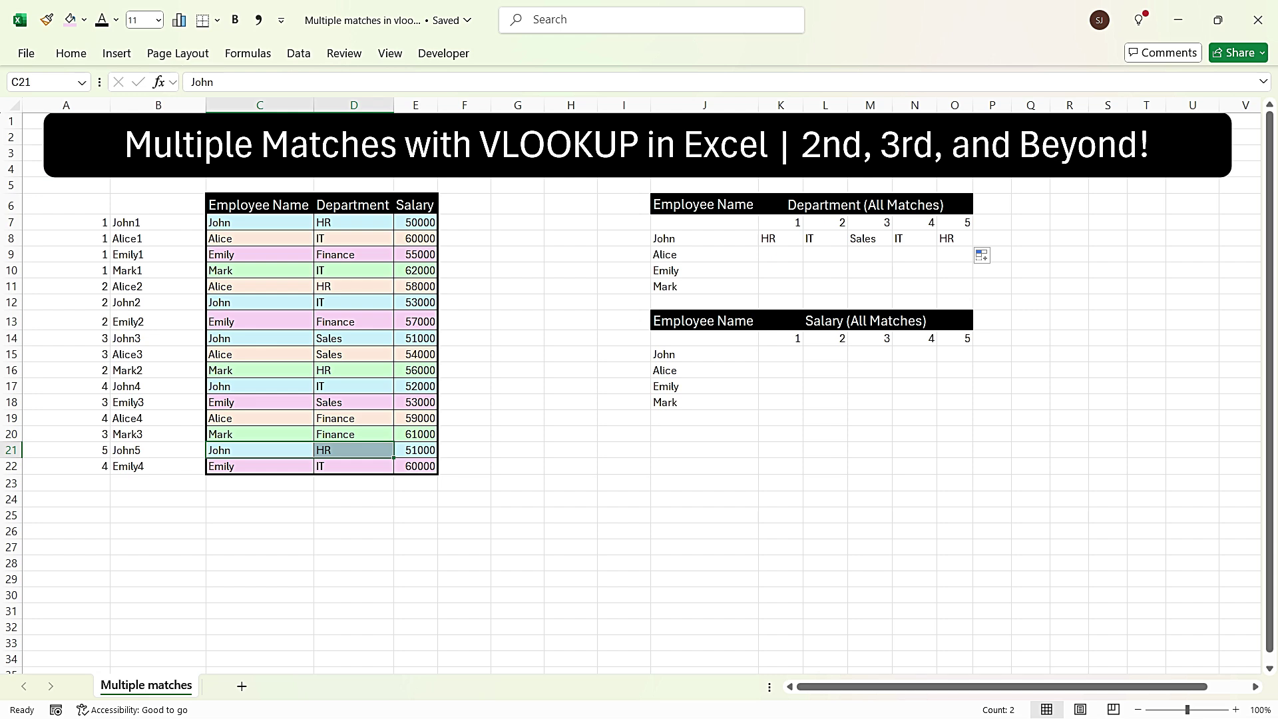
left_click_drag(780, 238, 973, 291)
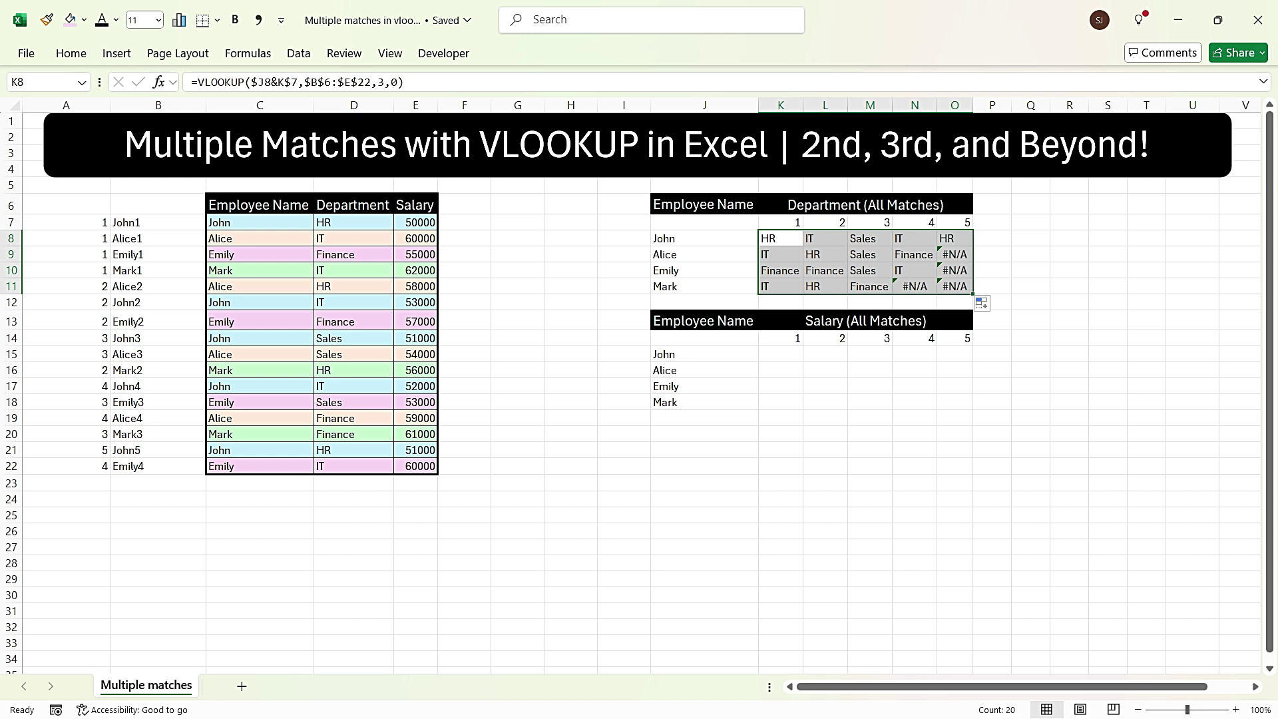
Check the source table's name and department entries in rows 10, 16 and 20 against the last employee's Department results.
left_click(259, 271)
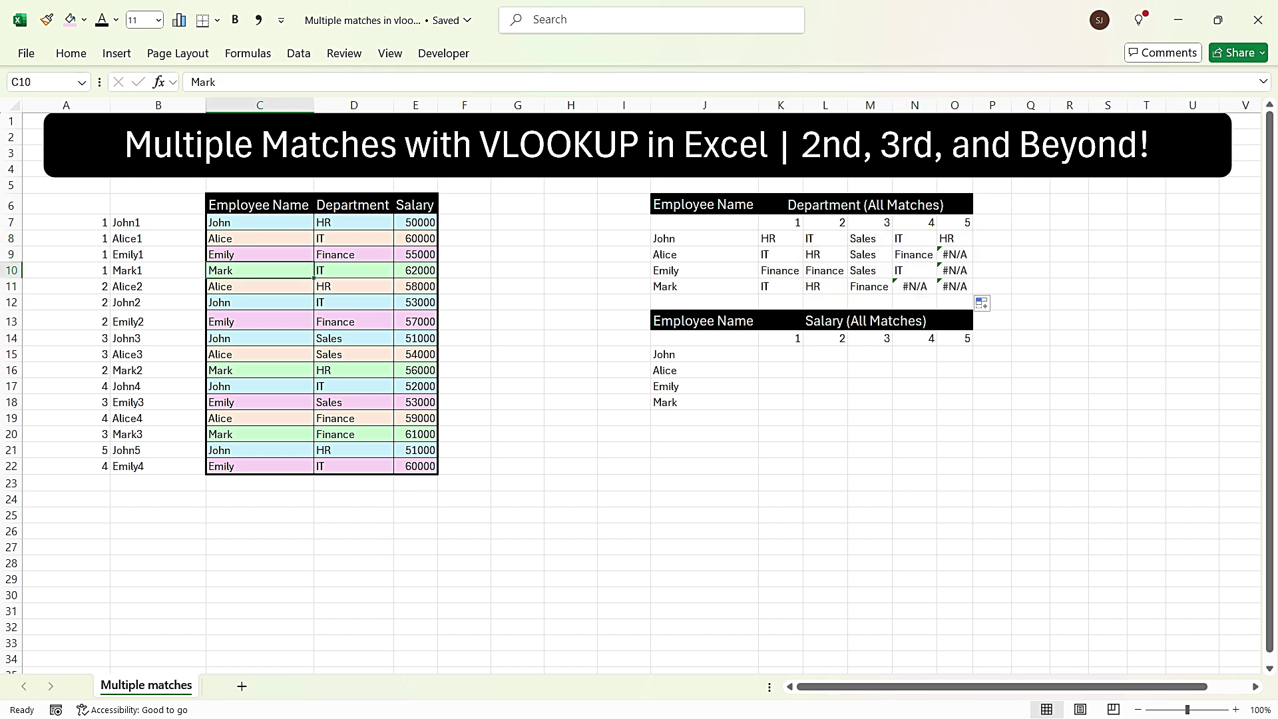
left_click_drag(259, 270, 353, 270)
left_click(261, 371)
left_click_drag(259, 370, 352, 370)
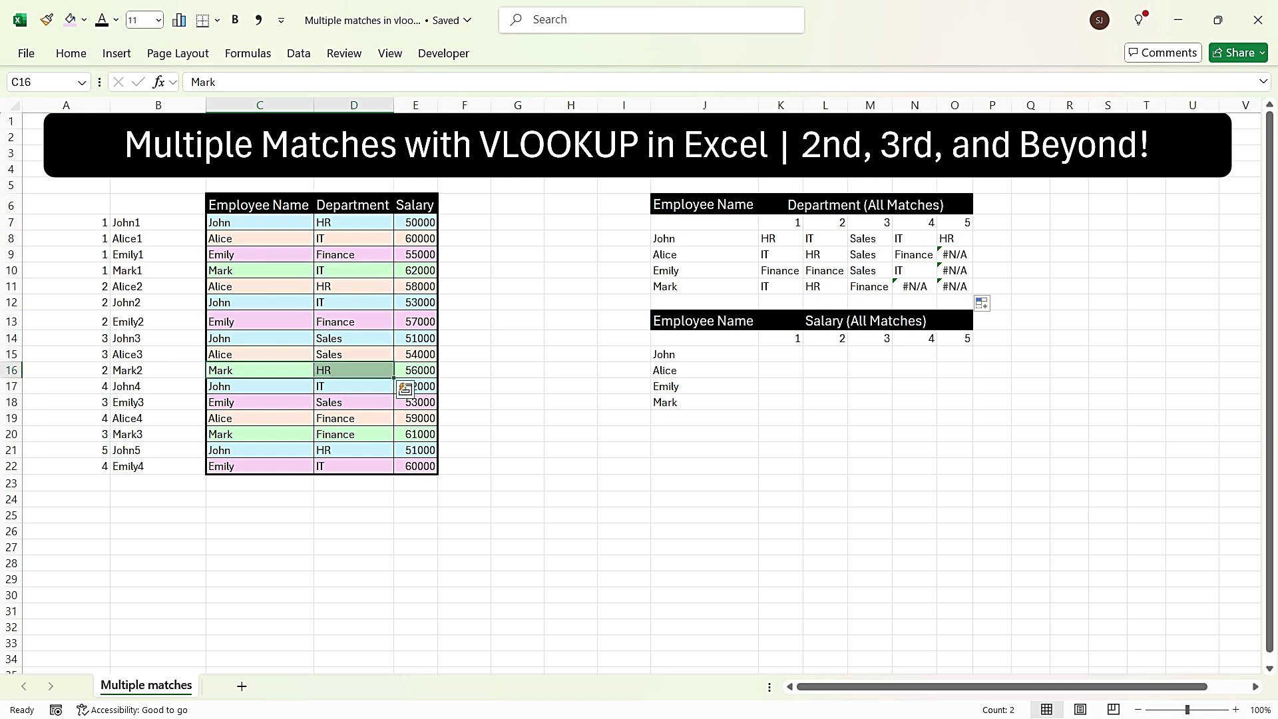
left_click(260, 434)
left_click_drag(259, 434, 353, 434)
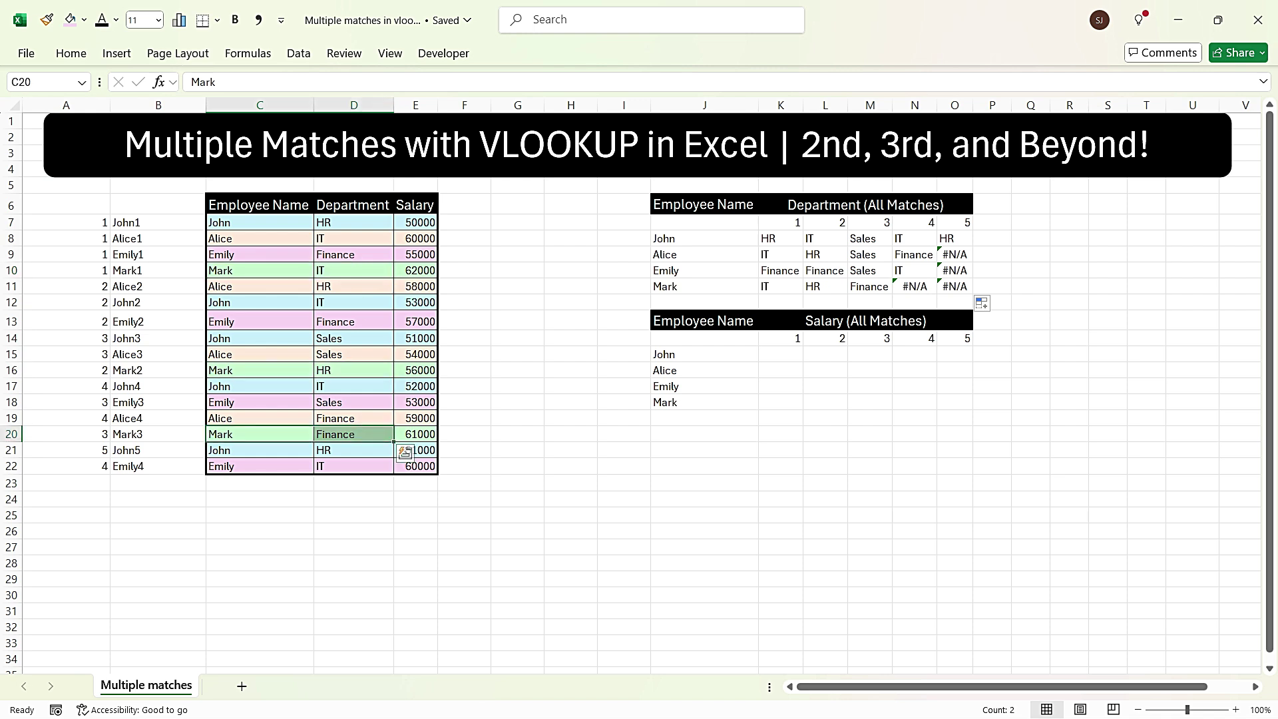
Start a VLOOKUP formula in K15 of the Salary table with the combined lookup value $J15&K$14.
left_click(703, 354)
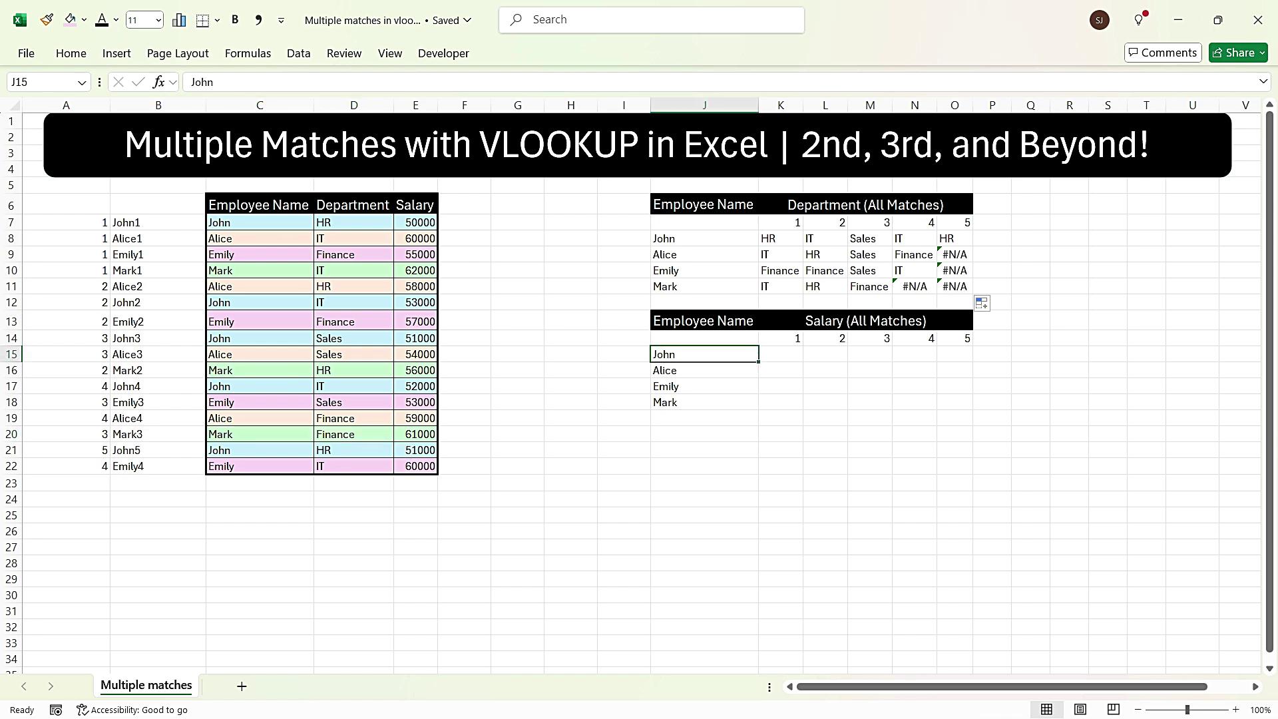
left_click(780, 355)
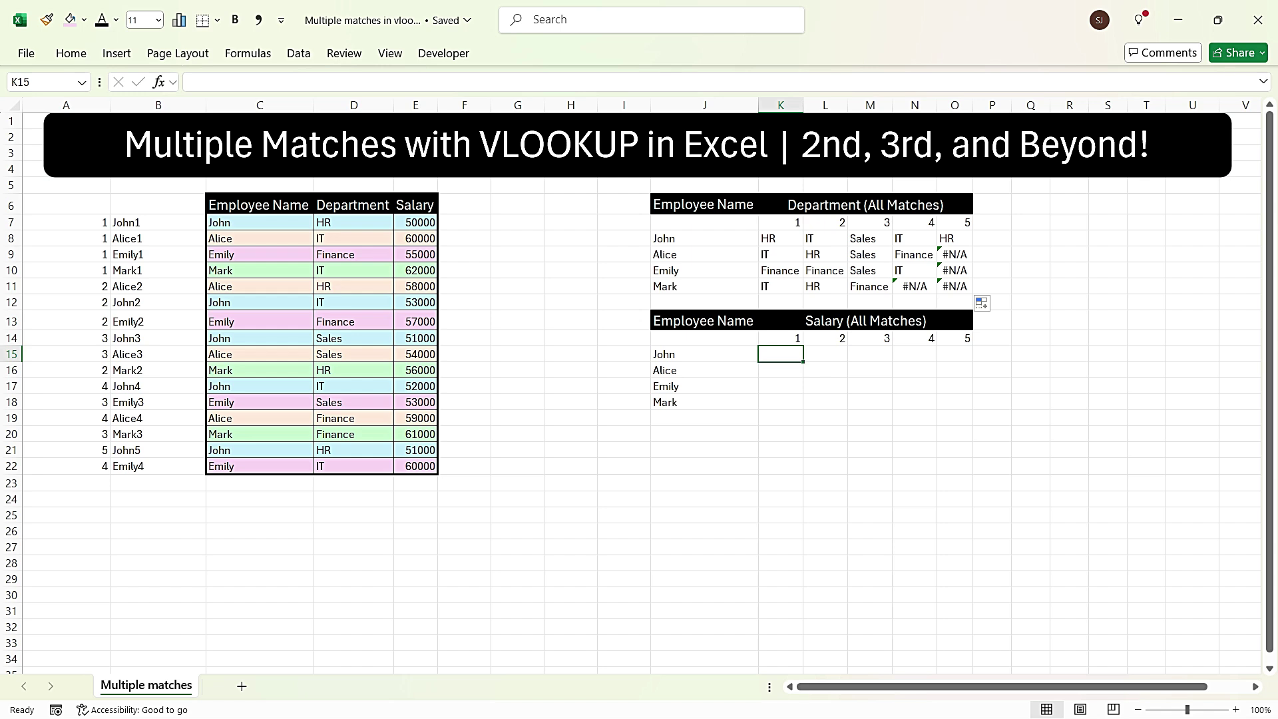
type("=VLOOKUP(")
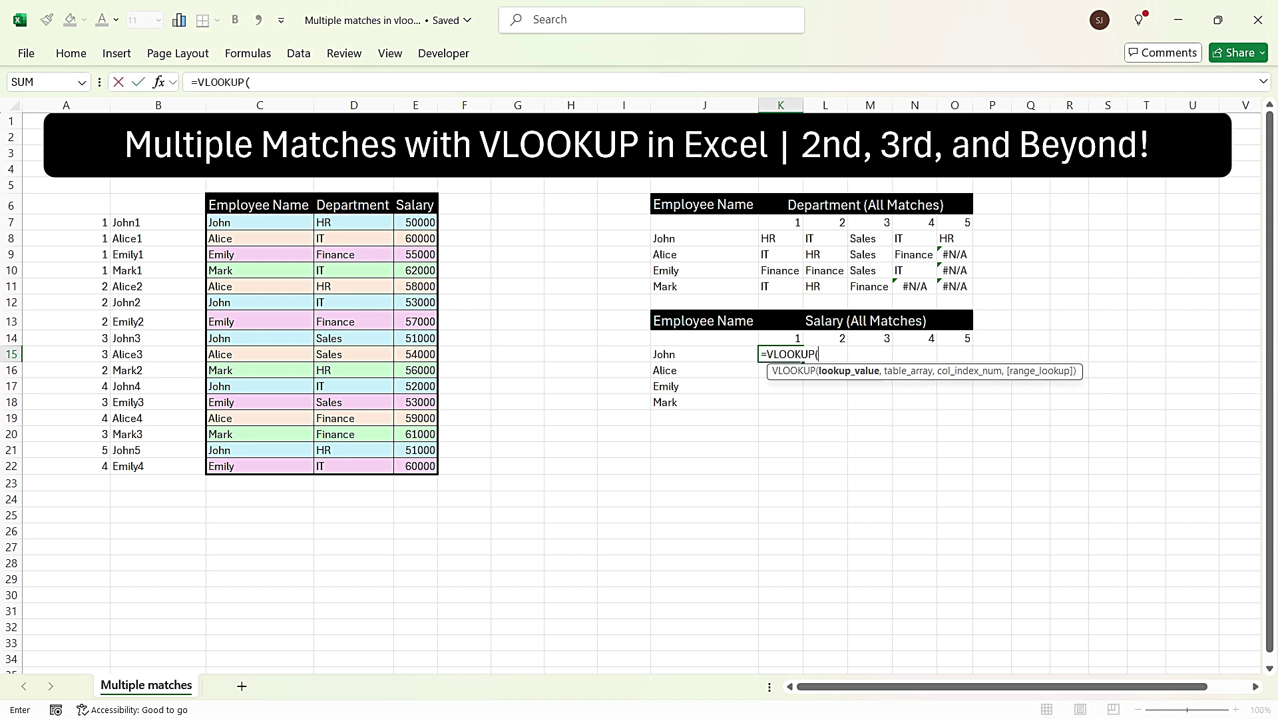
key("Tab")
left_click(703, 354)
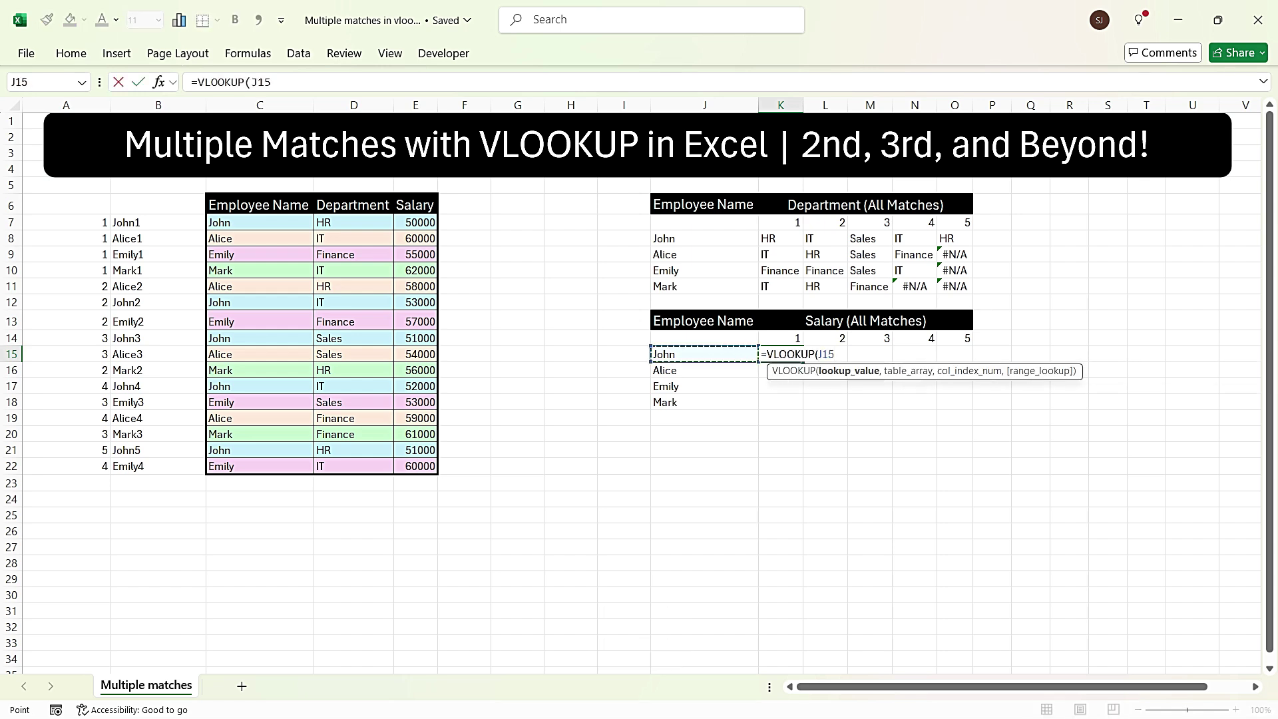
key("F4")
key("F4")
key("F4")
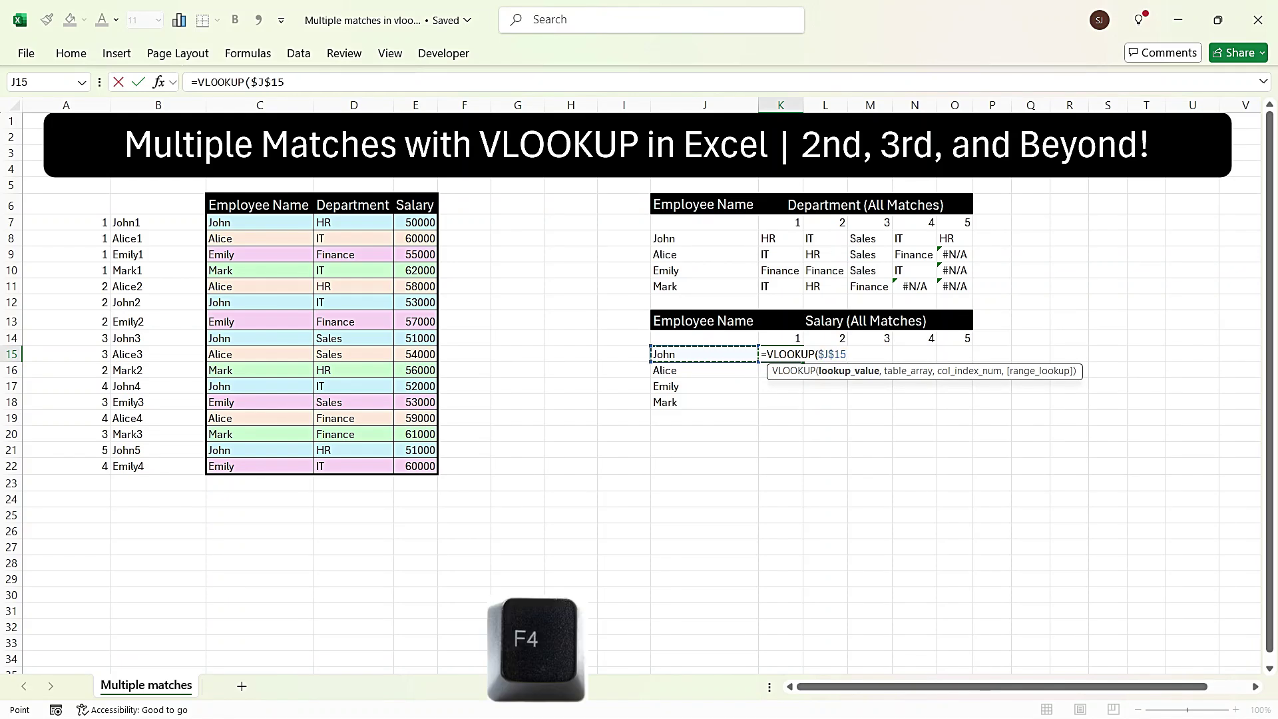
type("&")
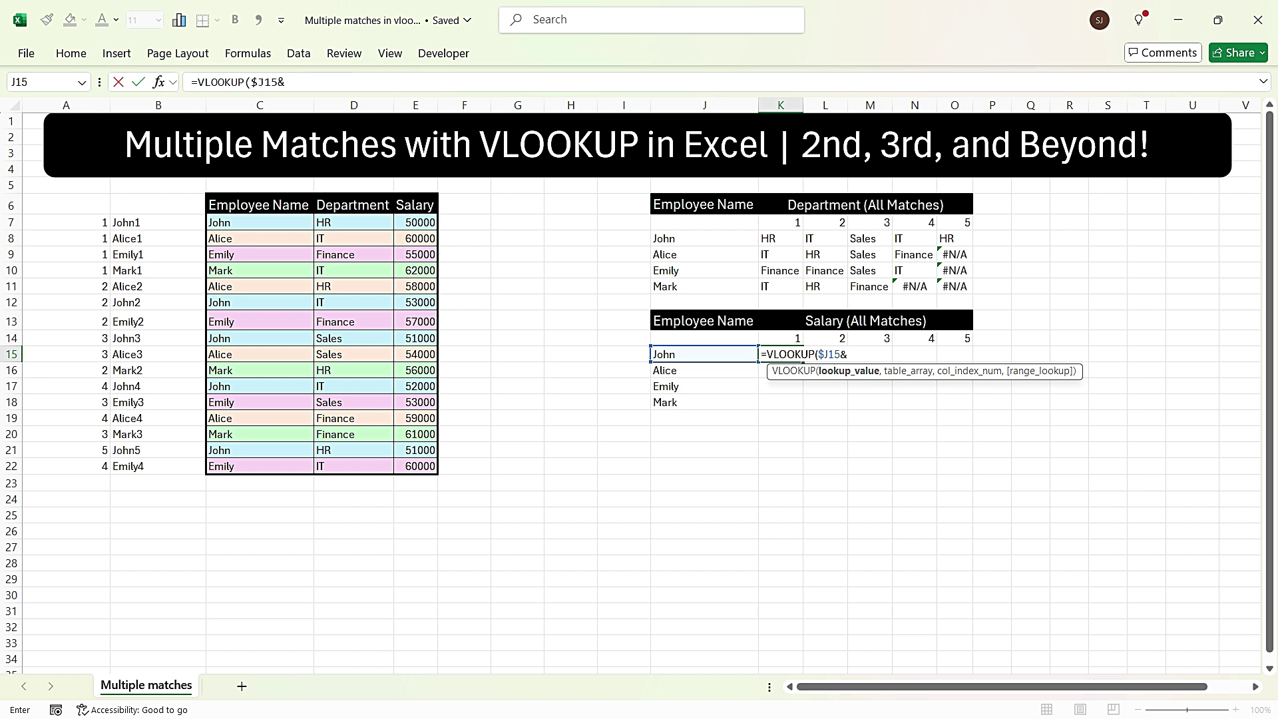
key("Up")
key("F4")
key("F4")
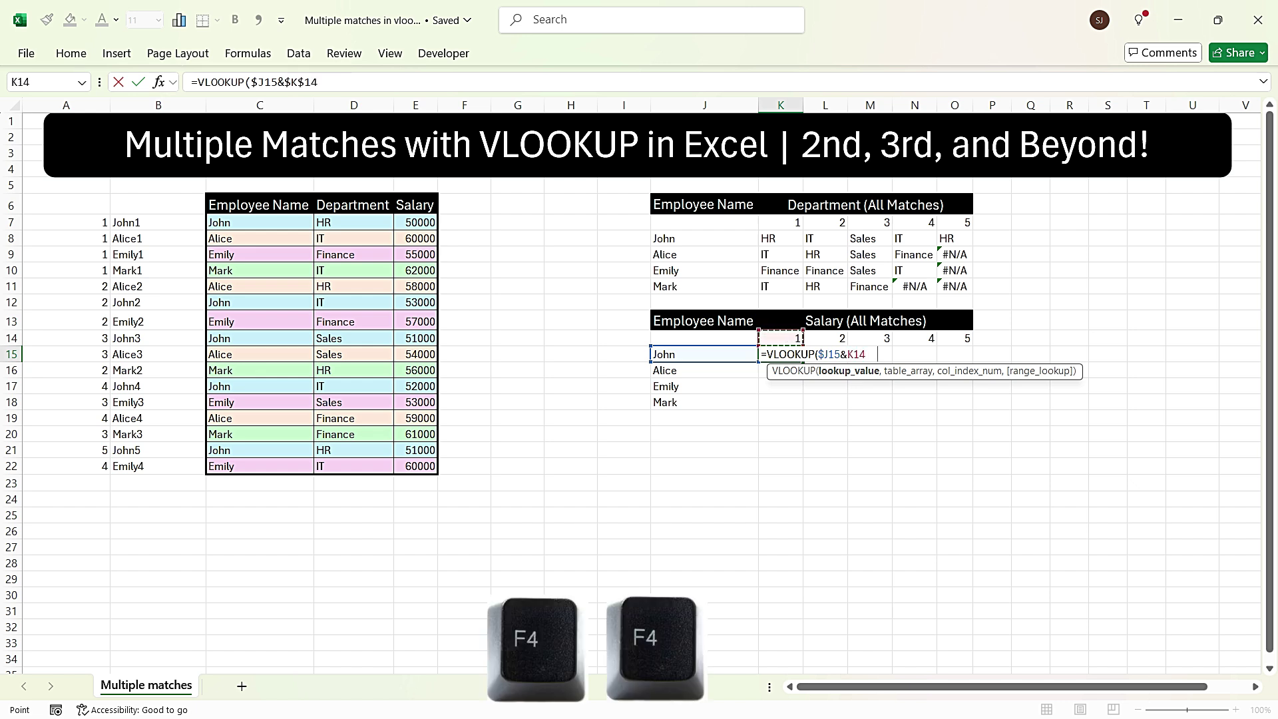
type(",")
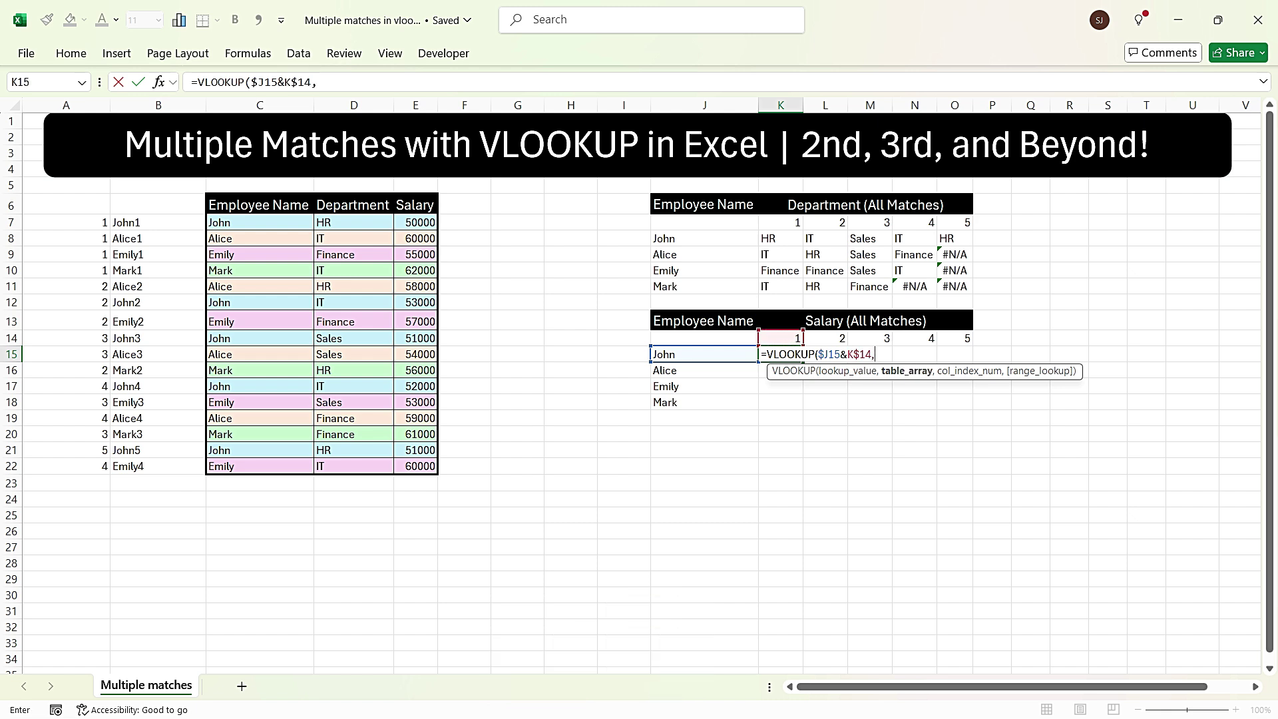
Complete the K15 VLOOKUP with table array $B$6:$E$22, column index 4 and range lookup 0, and fill it across and down to O18.
left_click_drag(133, 200, 436, 471)
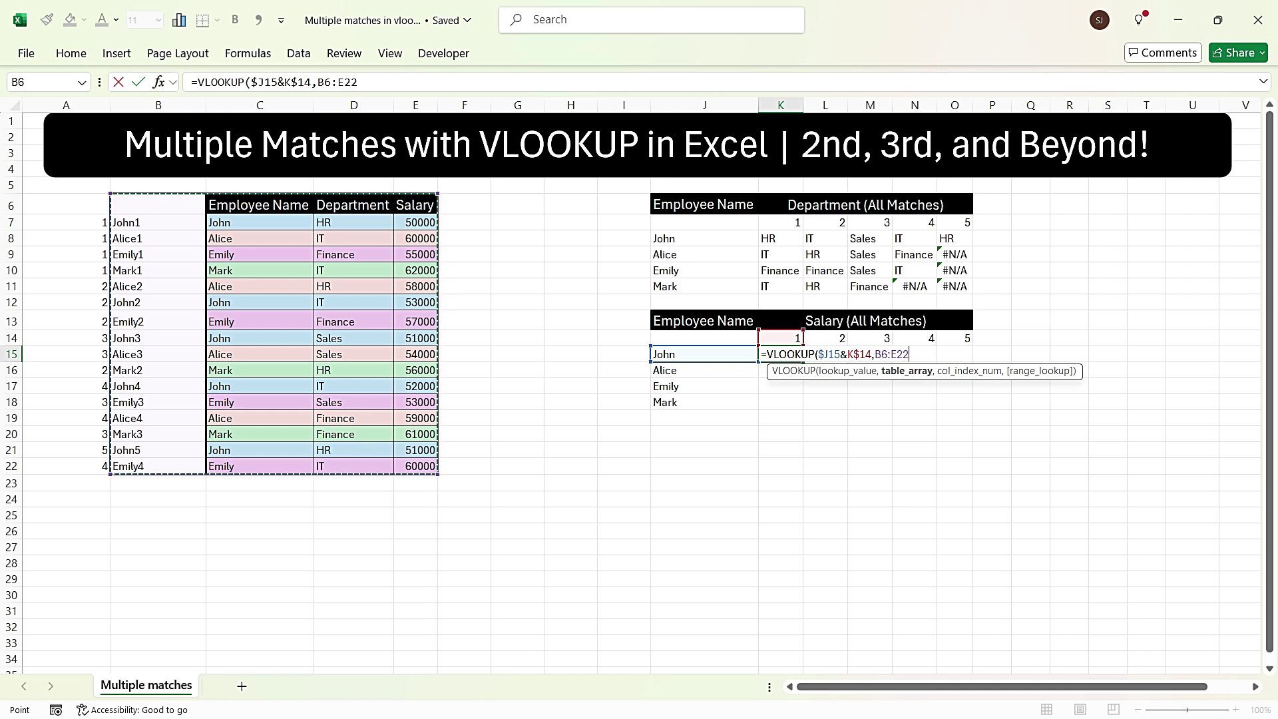
key("F4")
type(",")
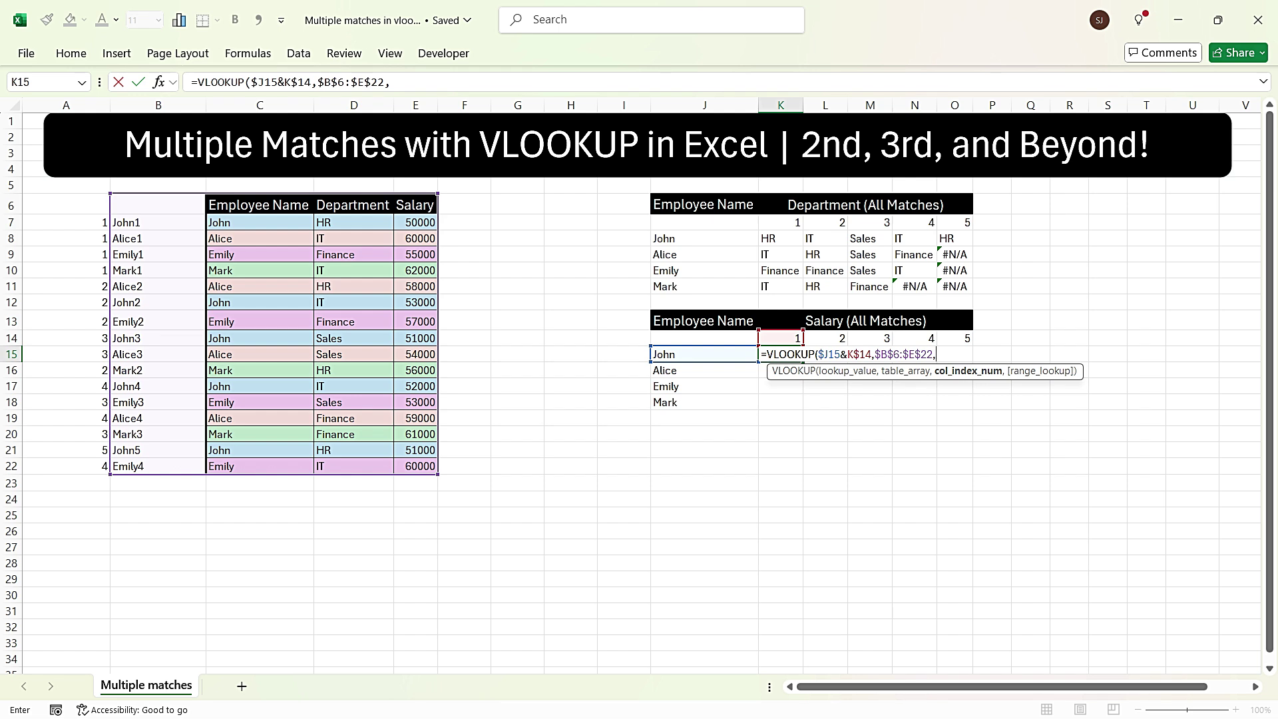
type("4,")
type("0)")
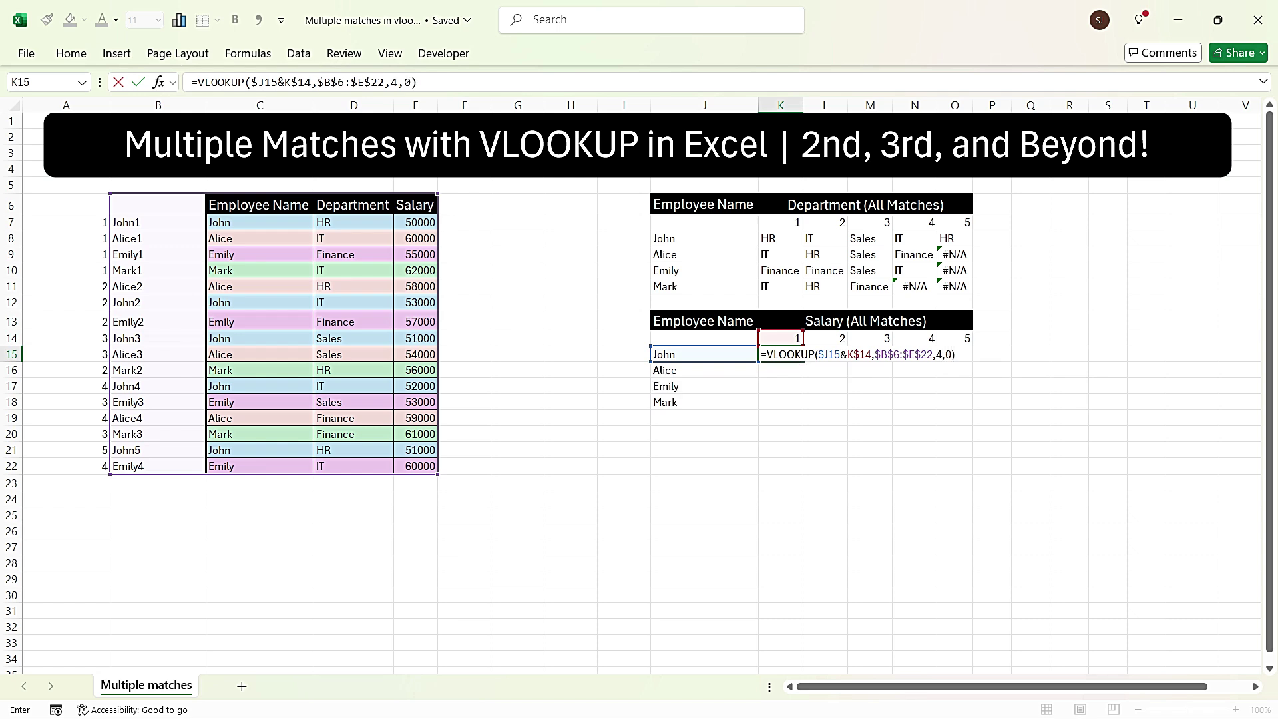
key("Return")
left_click(780, 355)
left_click_drag(803, 361, 973, 407)
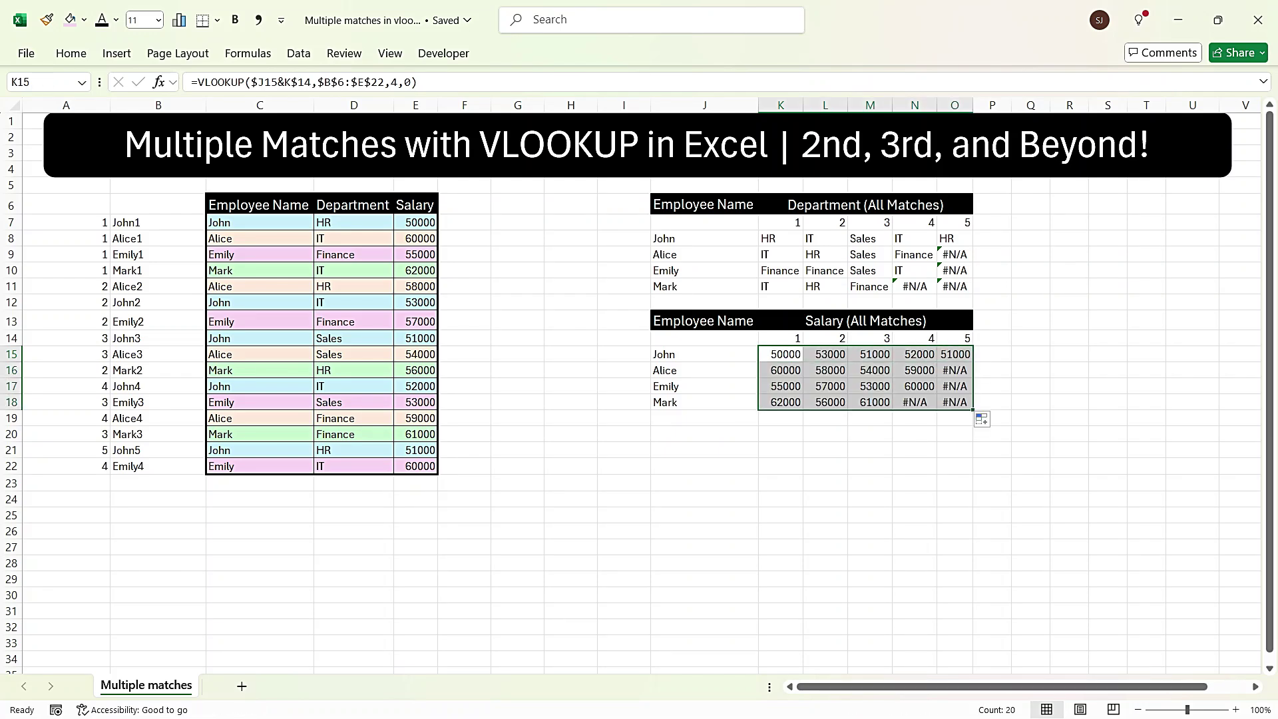